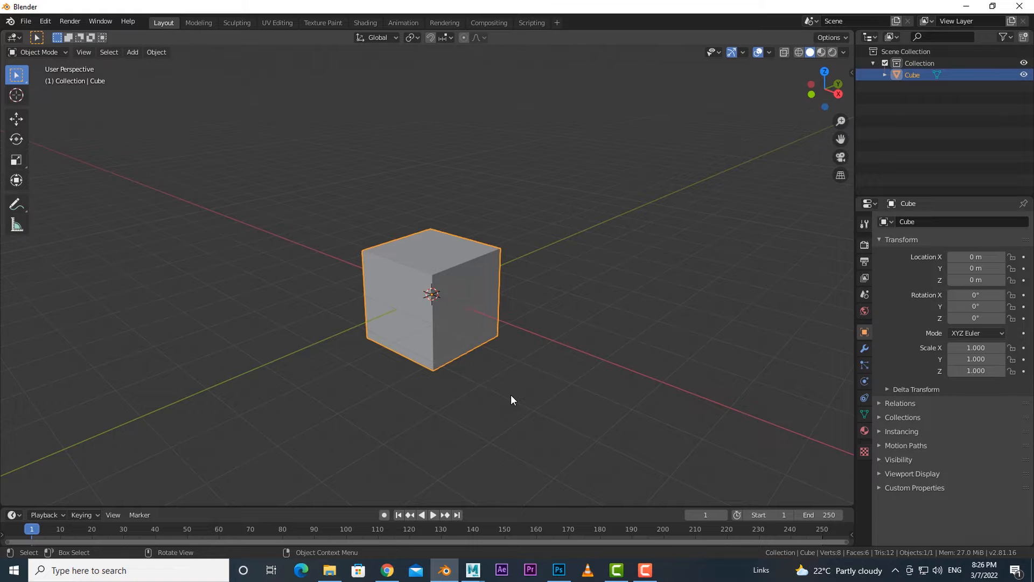
Step: Enter Edit Mode on the cube, preview the Loop Cut tool, and activate the Knife tool
scroll(510, 396, "down", 2)
scroll(502, 399, "up", 1)
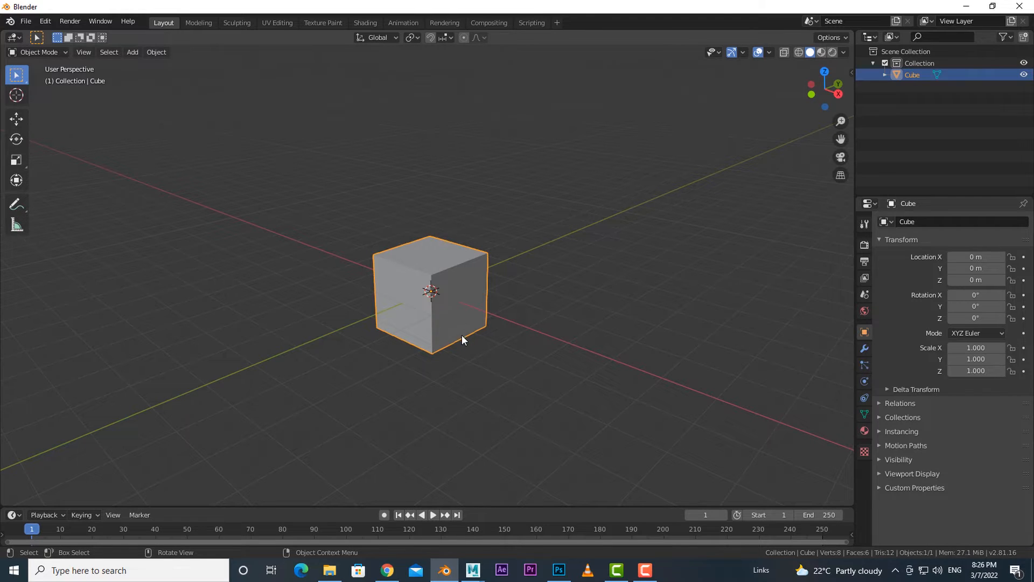
key("Tab")
left_click(17, 331)
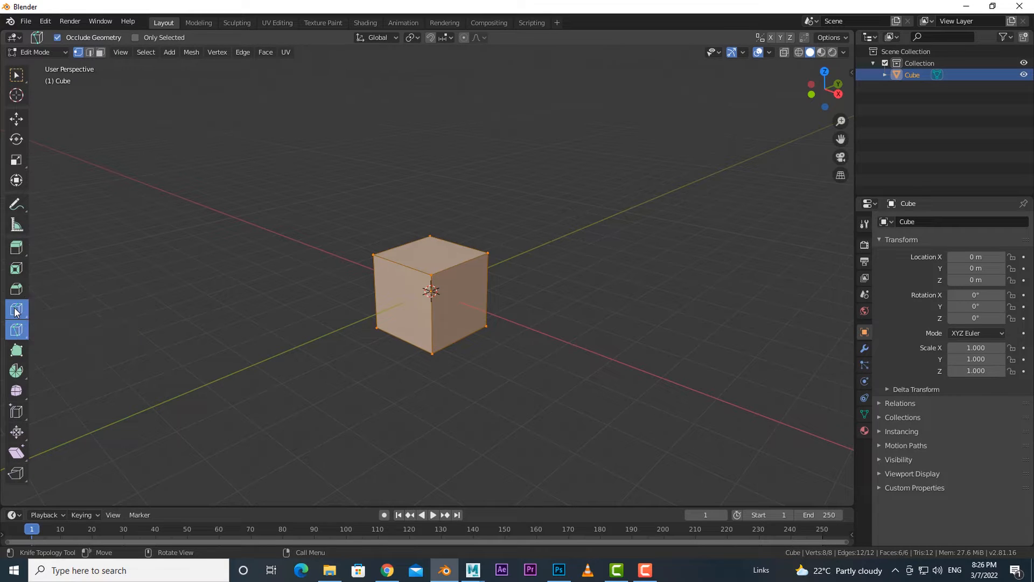
left_click(16, 309)
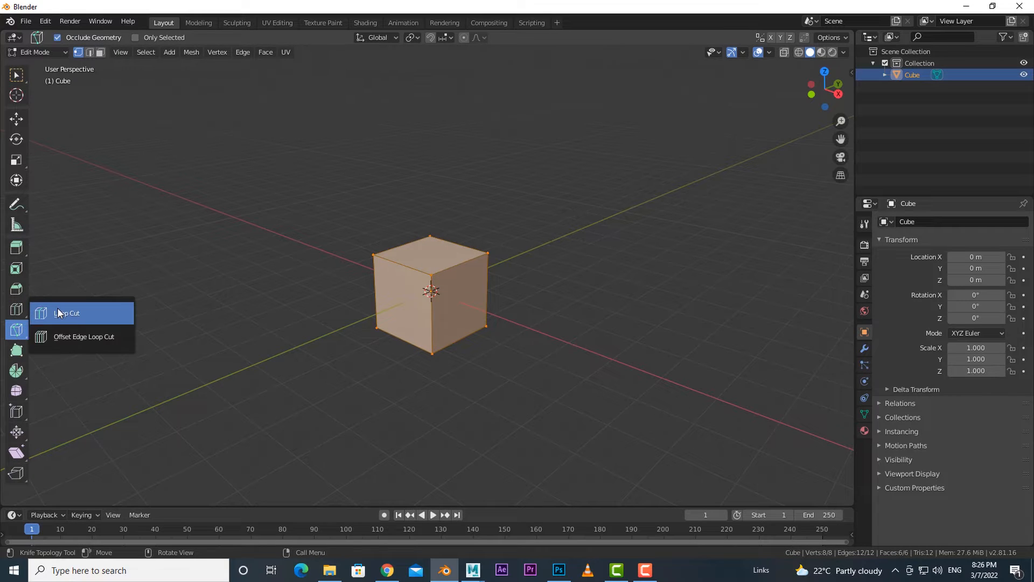
left_click(88, 315)
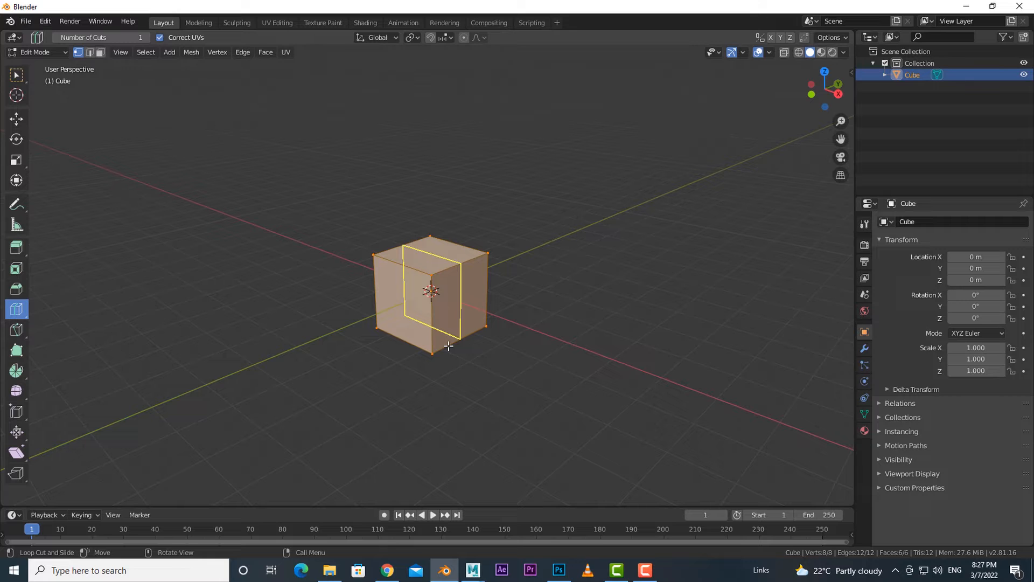
left_click(22, 333)
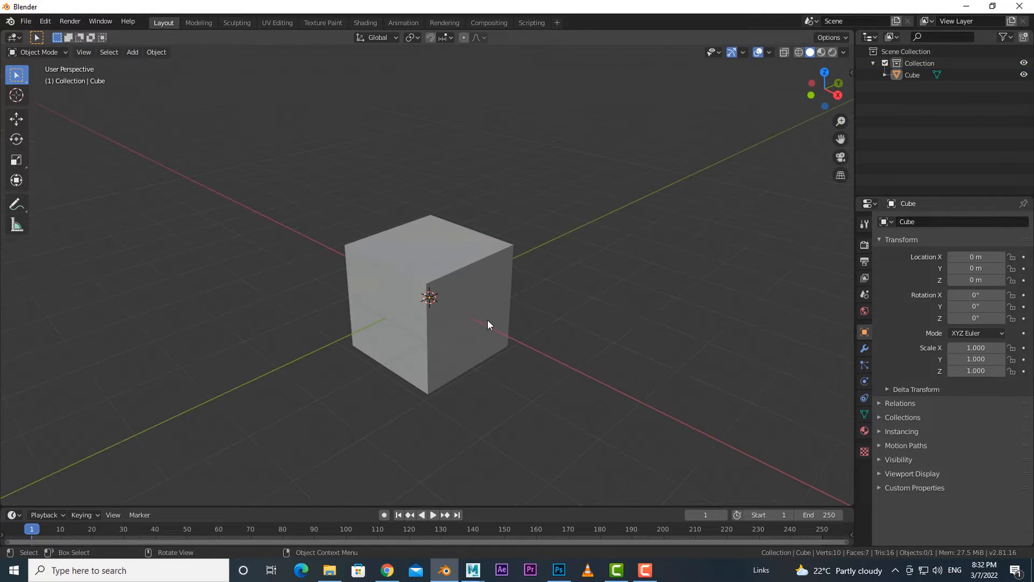
Step: Select the cube, enter Edit Mode, and make the selection tool active after showing the Knife tool
left_click(487, 323)
middle_click_drag(508, 397, 524, 395)
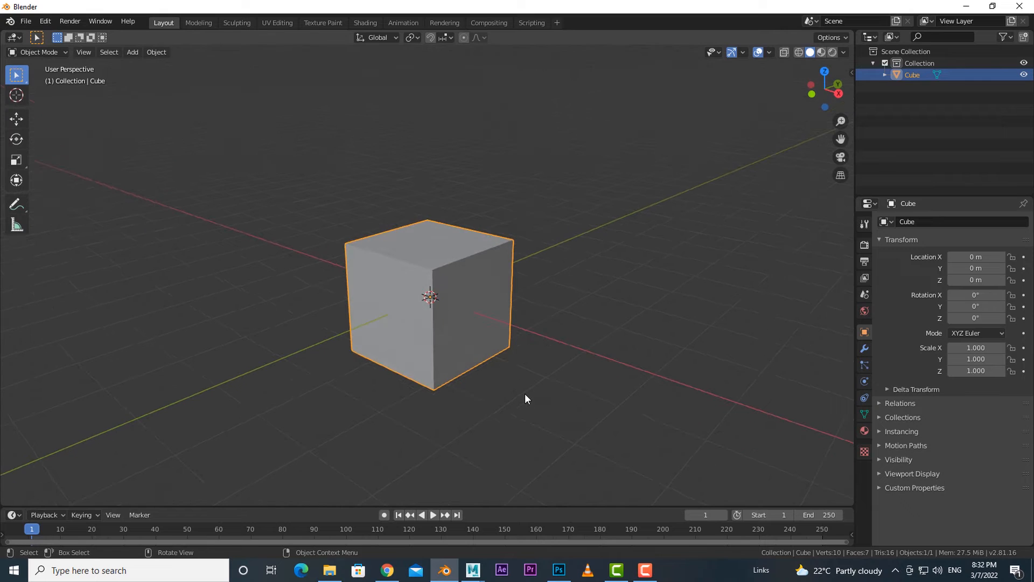
key("Tab")
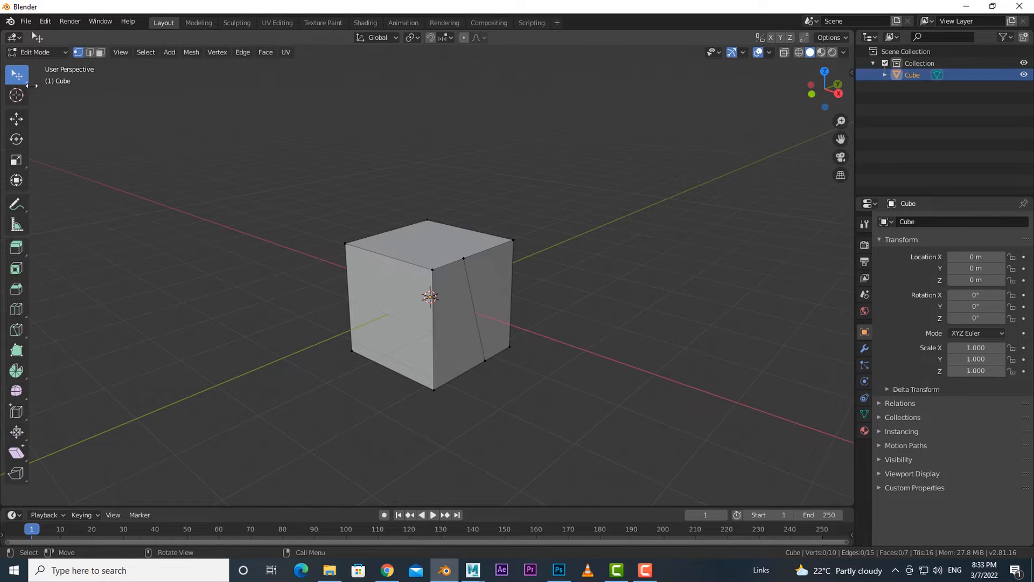
left_click_drag(21, 79, 37, 84)
left_click(54, 80)
left_click_drag(25, 333, 56, 334)
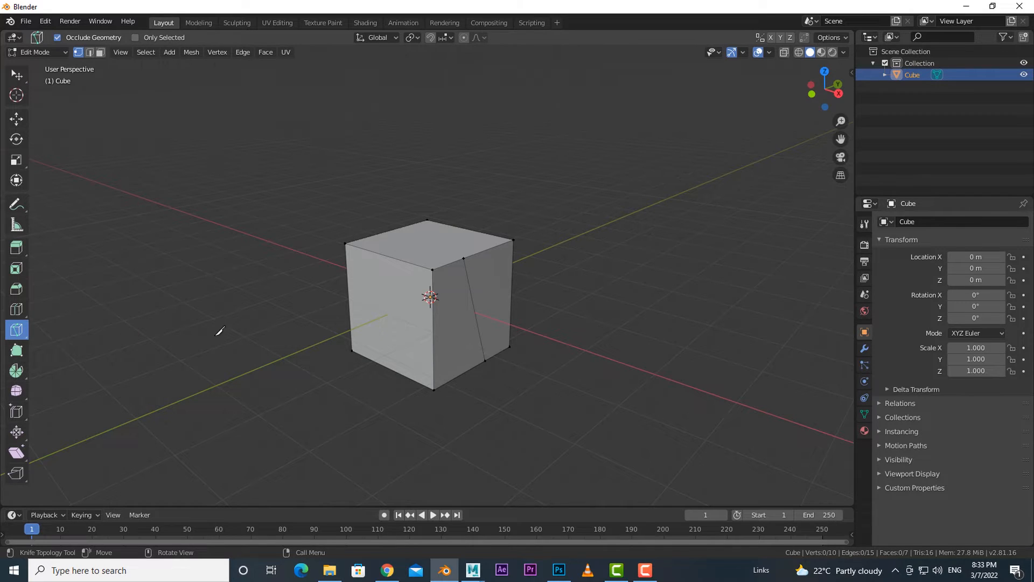
left_click(16, 74)
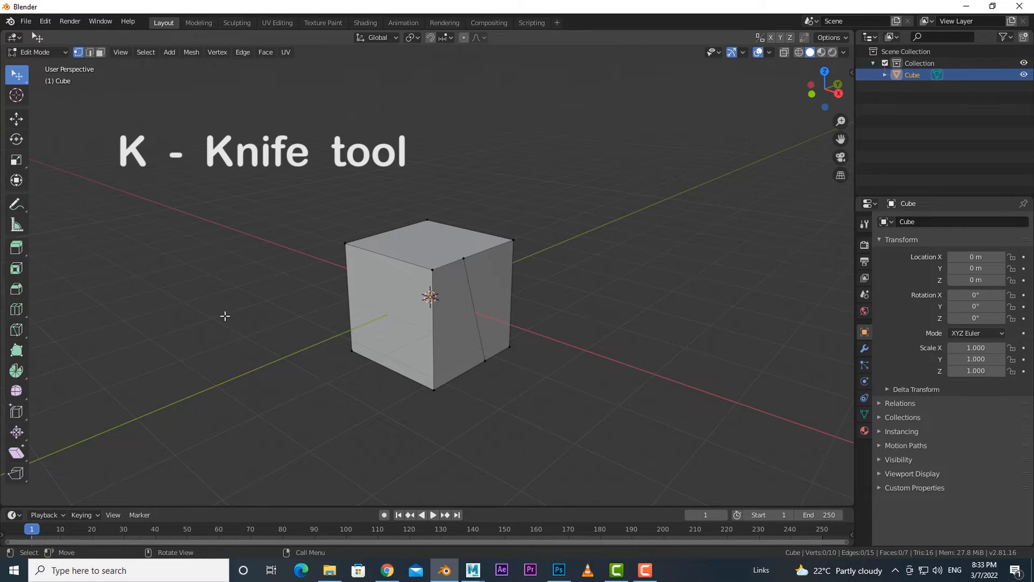
key("k")
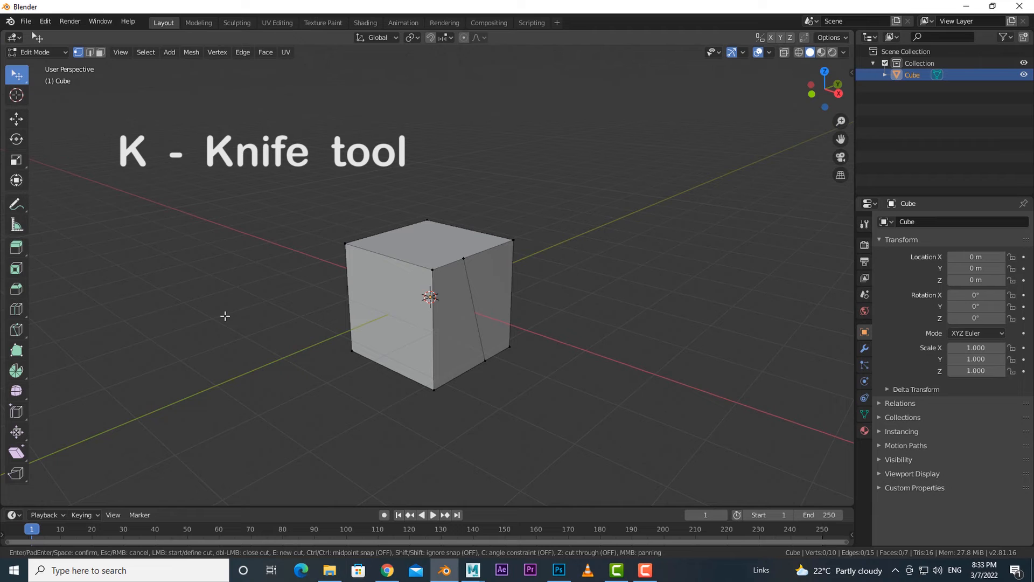
middle_click_drag(274, 345, 291, 339)
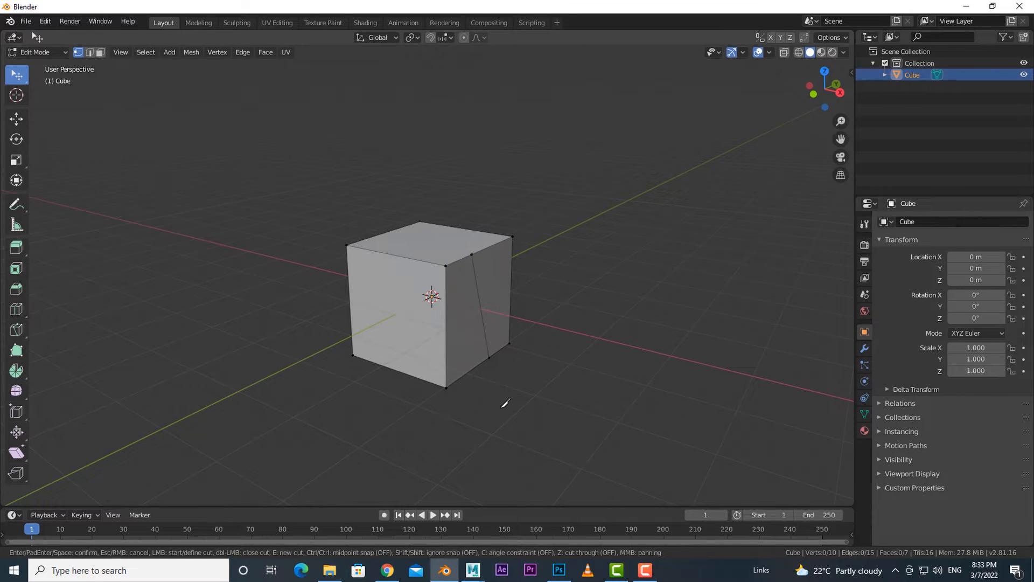
scroll(474, 358, "up", 3)
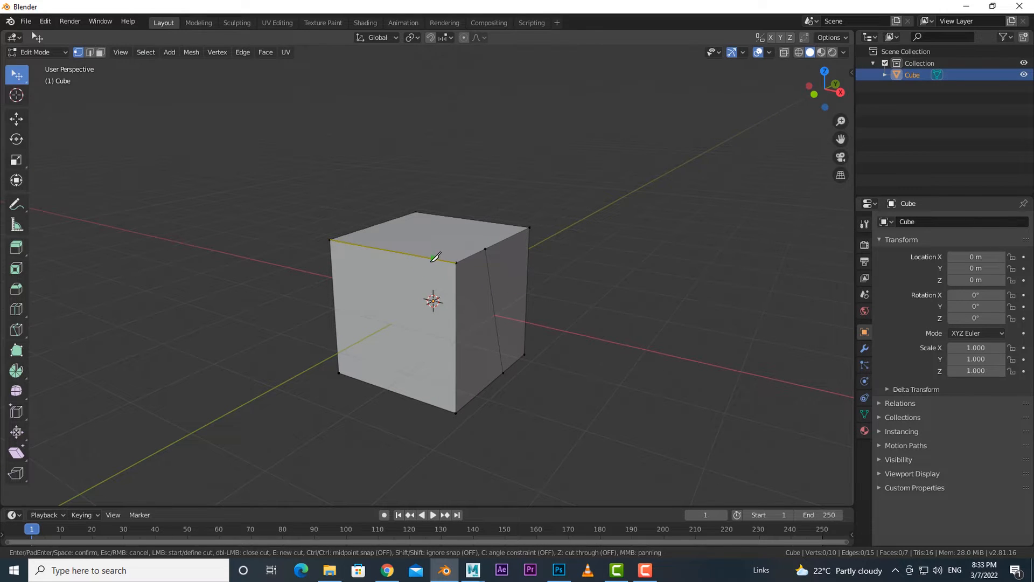
middle_click_drag(423, 268, 432, 253)
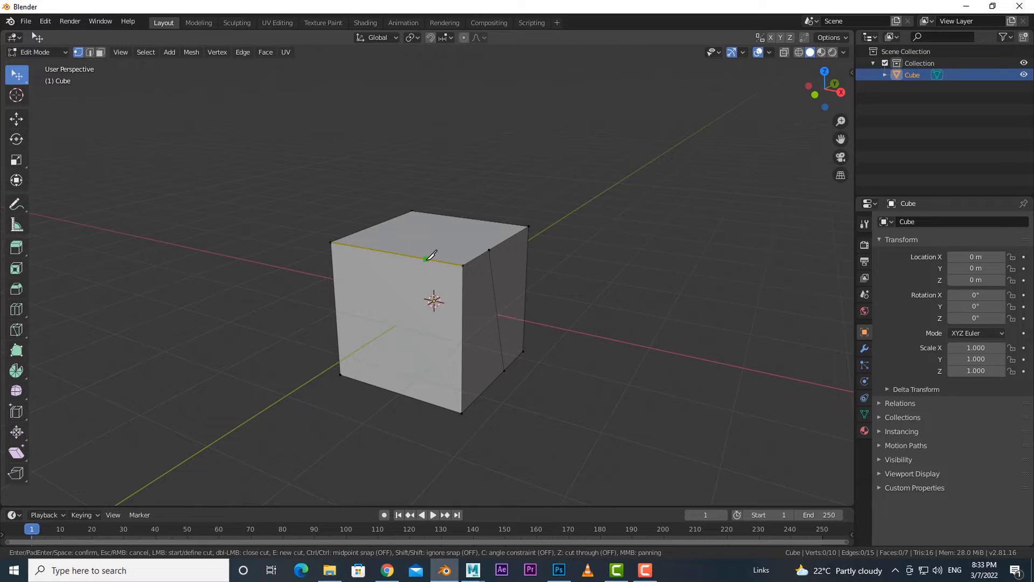
left_click(427, 259)
left_click(364, 381)
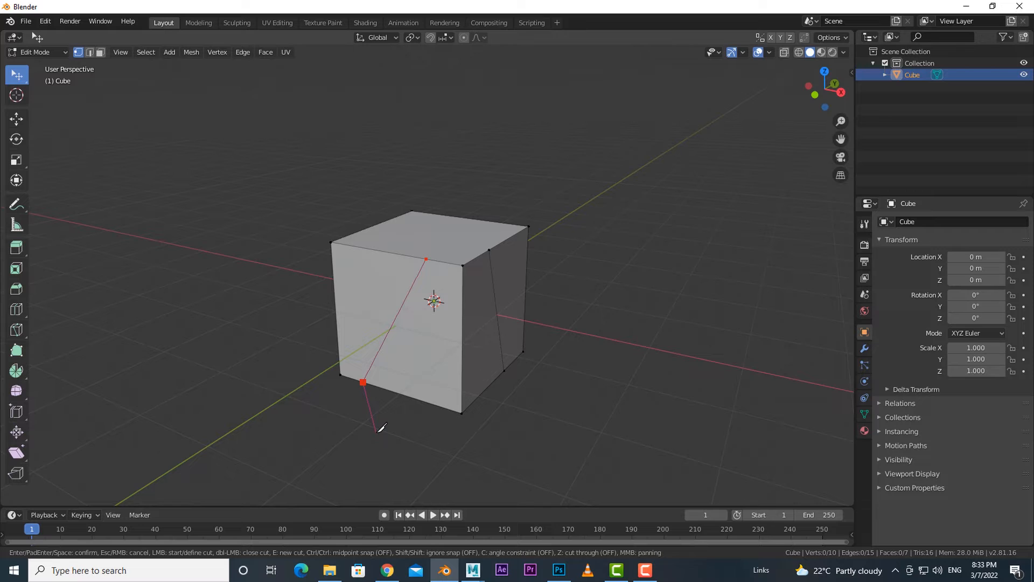
key("Escape")
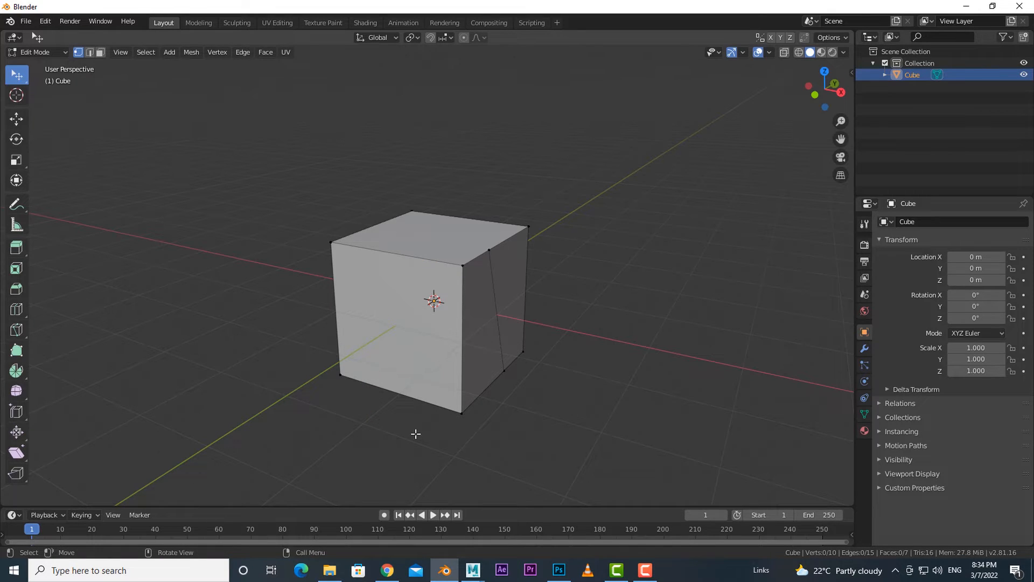
Step: Knife one slanted cut across the cube's front face from its upper edge to its lower edge, then deselect the cut
middle_click_drag(376, 418, 390, 415)
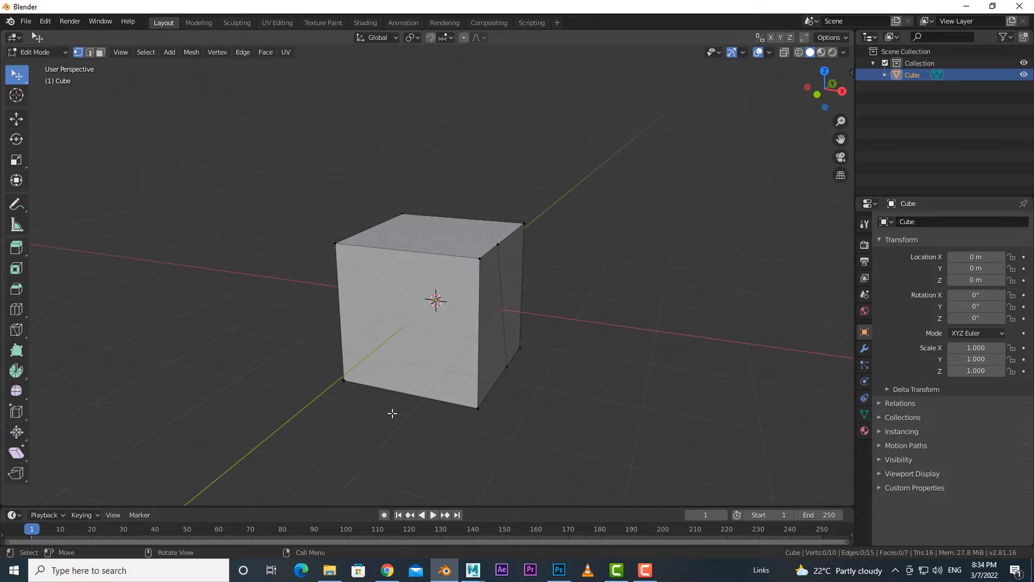
key("k")
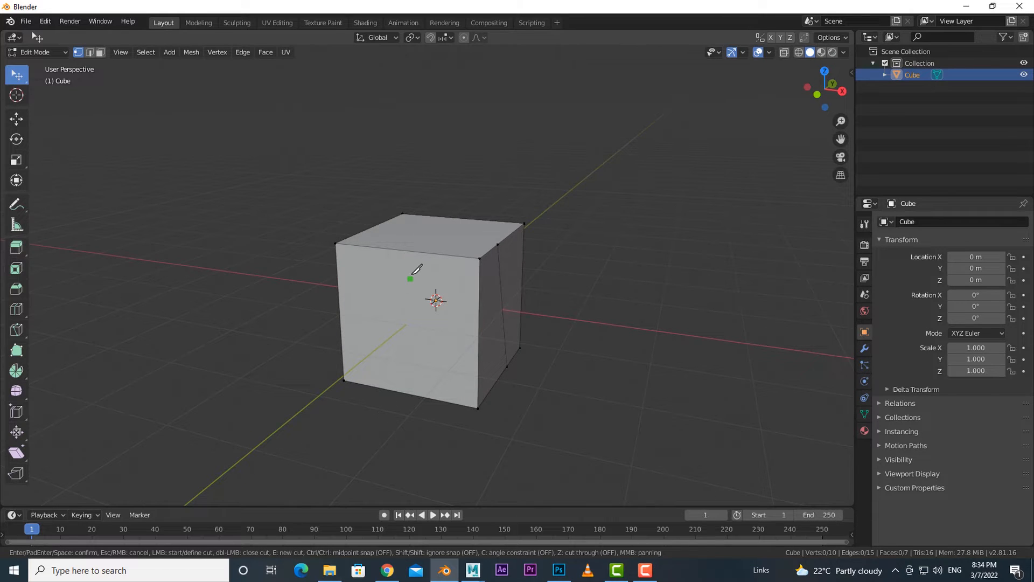
left_click(427, 253)
key("Return")
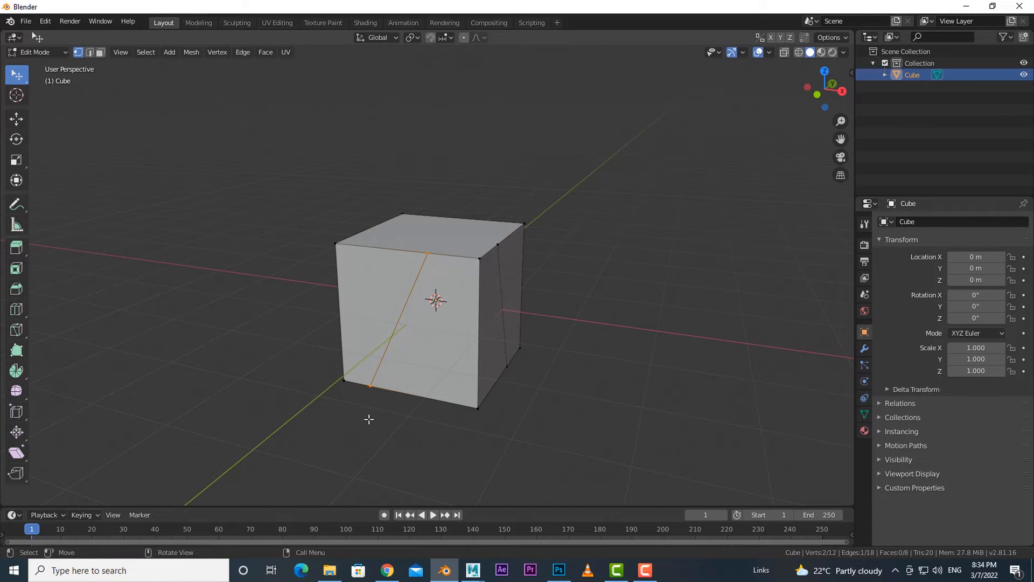
left_click(396, 441)
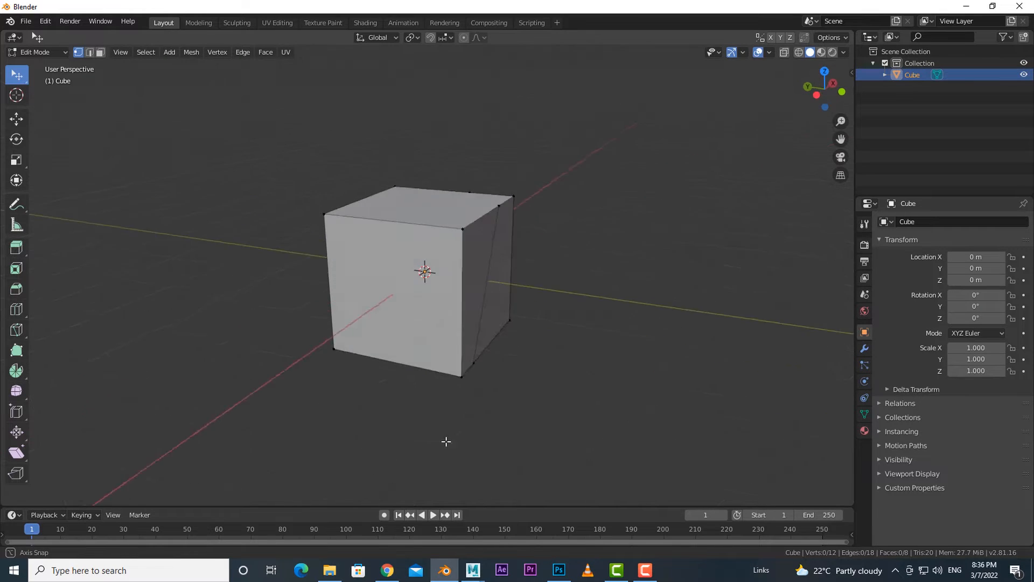
mouse_move(445, 442)
middle_mouse_down()
mouse_move(461, 441)
mouse_move(456, 431)
middle_mouse_up()
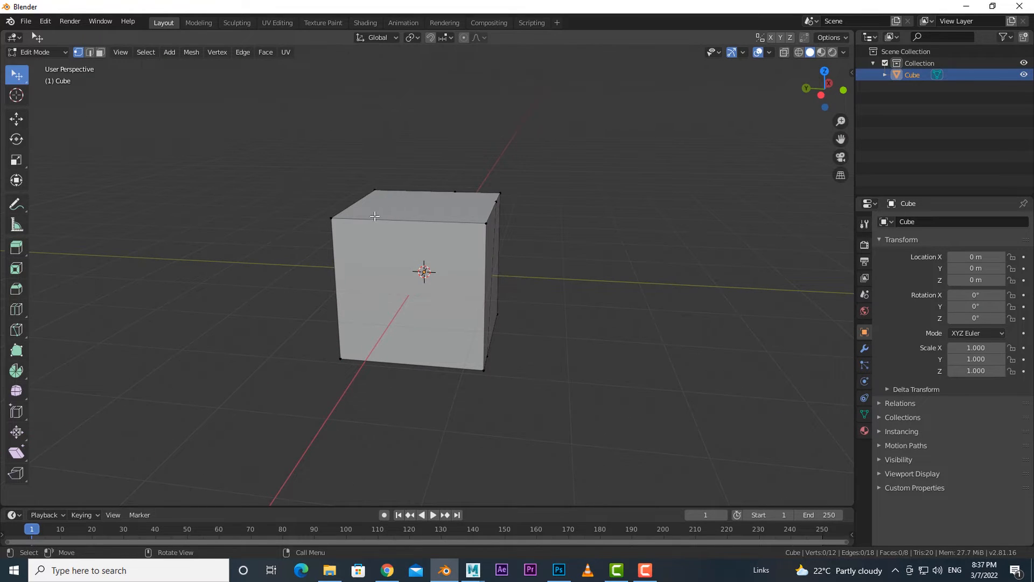
key("k")
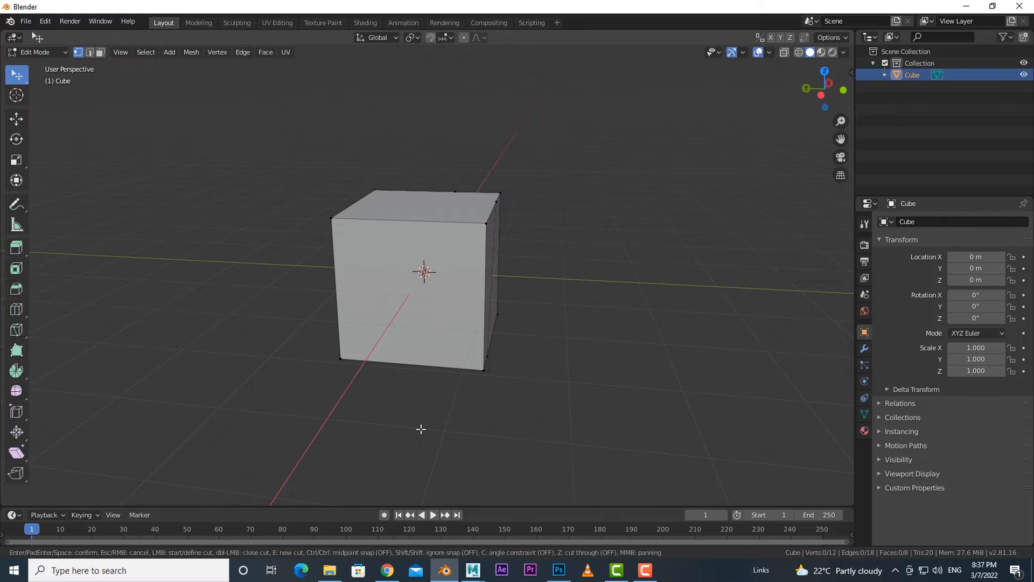
middle_click_drag(412, 412, 403, 403)
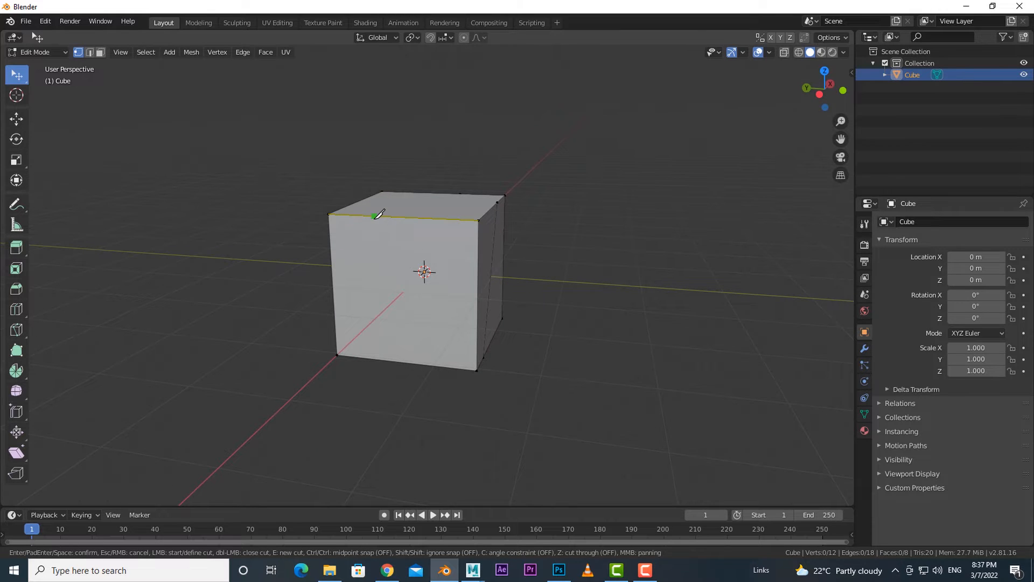
left_click(374, 217)
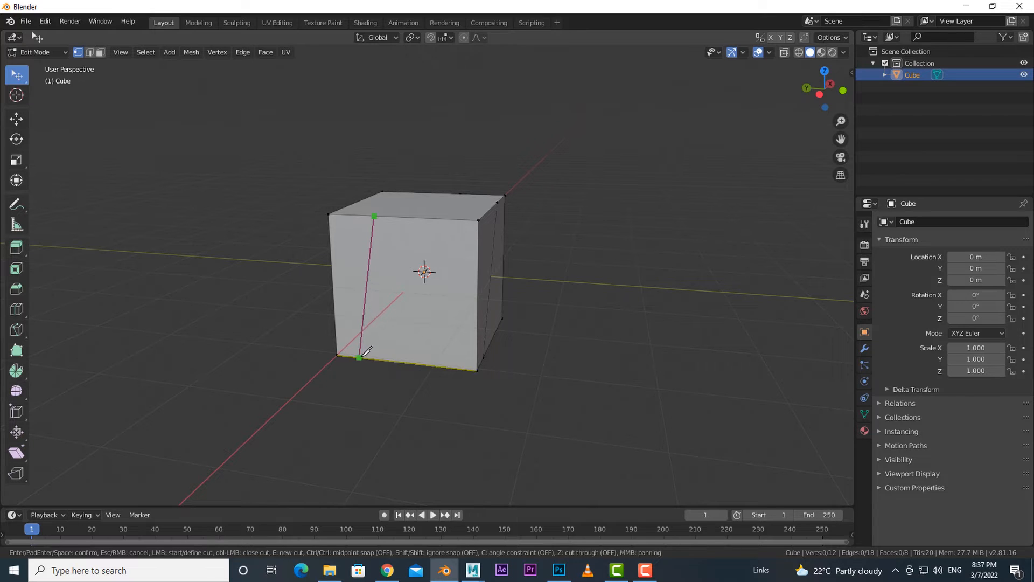
left_click(365, 358)
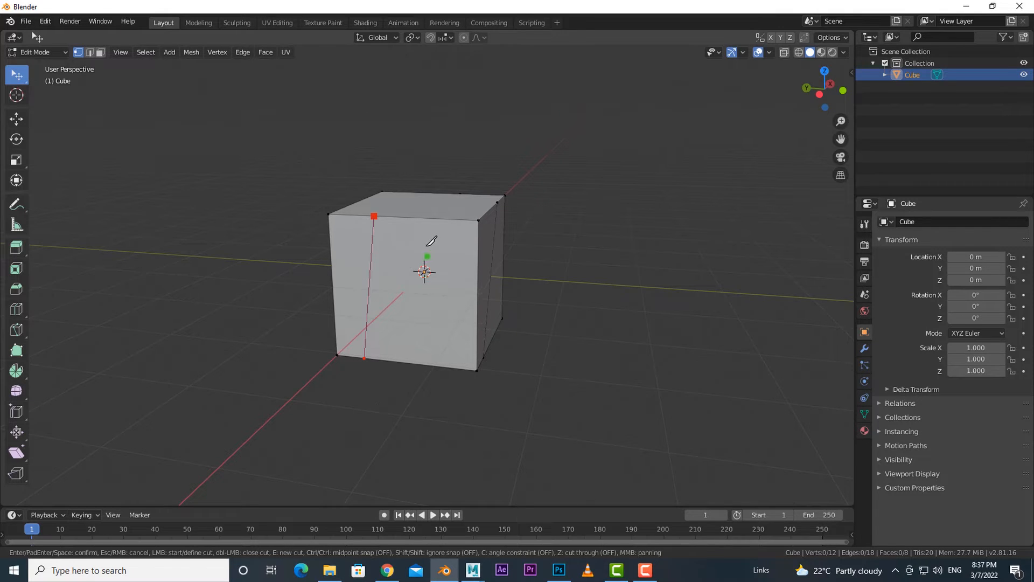
left_click(406, 217)
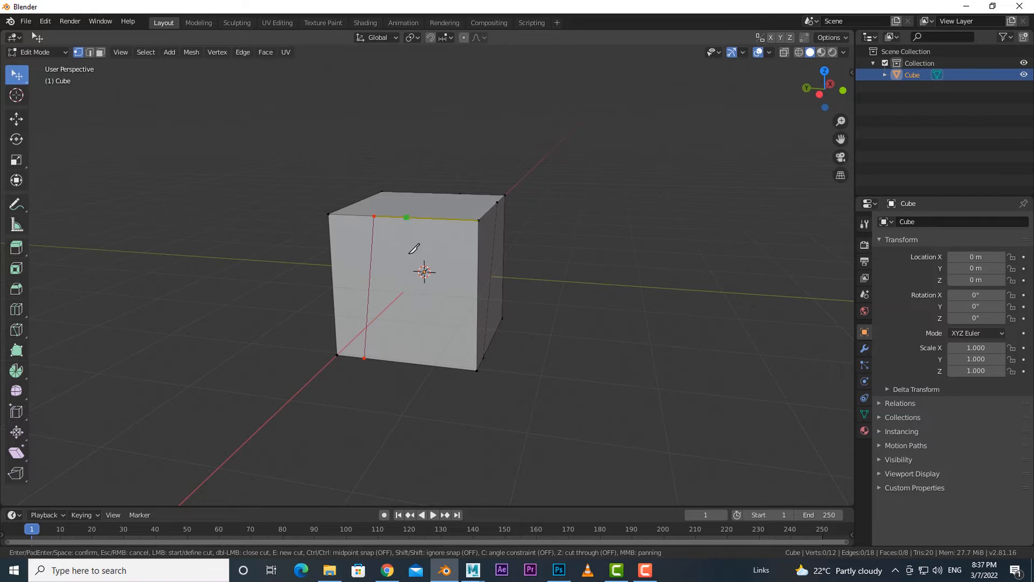
left_click(393, 359)
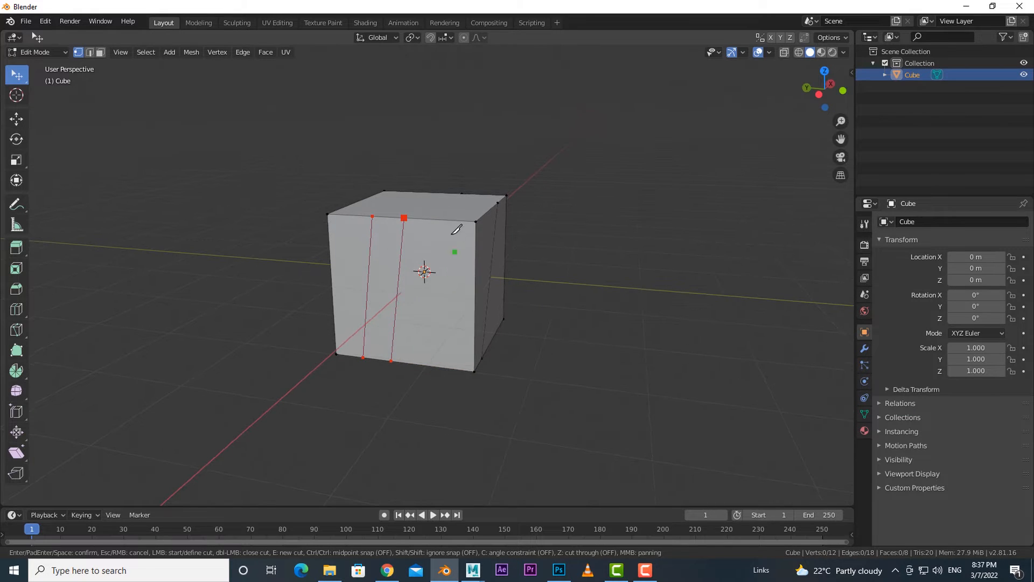
left_click(420, 219)
left_click(412, 361)
left_click(445, 221)
left_click(443, 365)
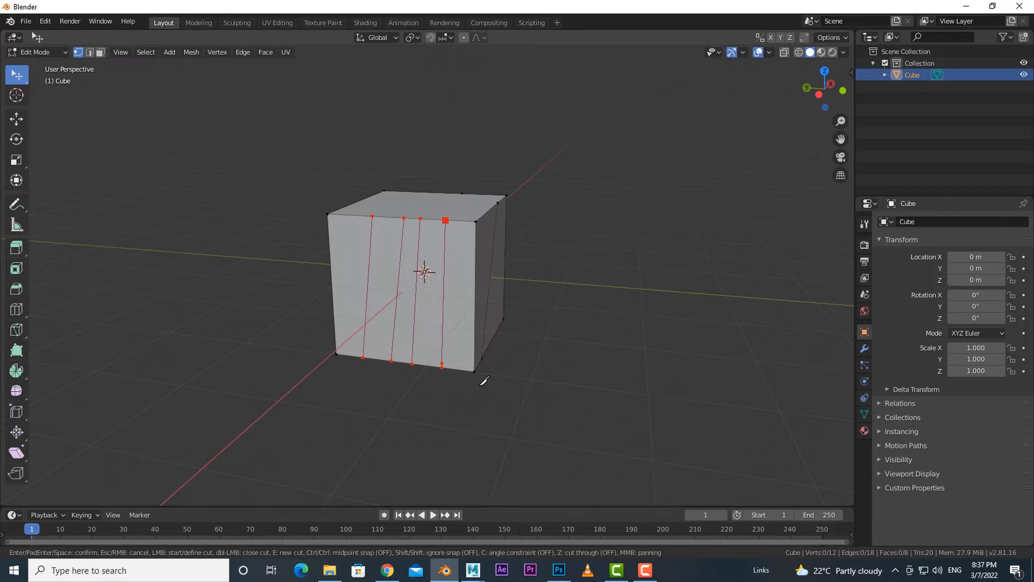
key("Escape")
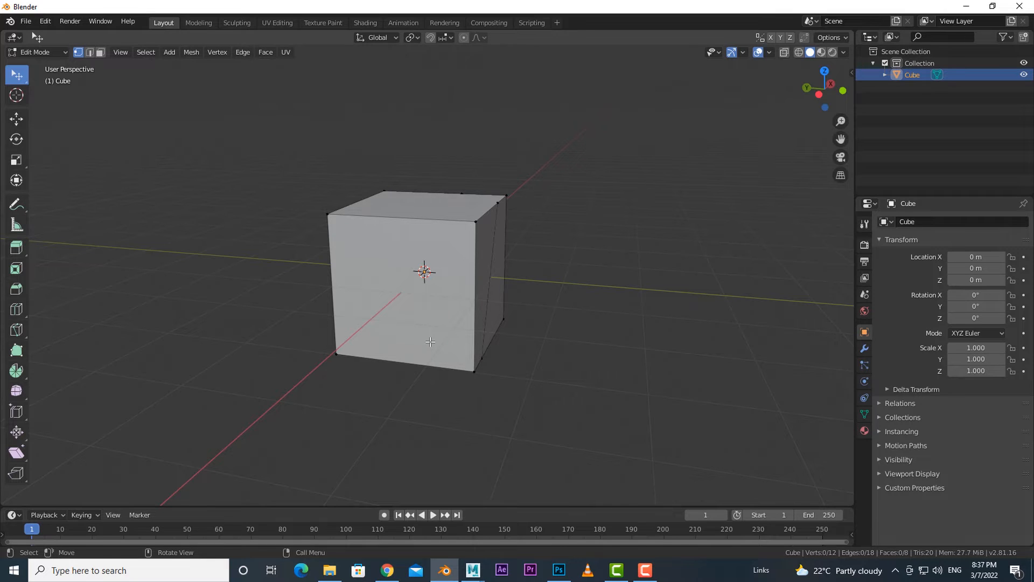
Step: Knife three separate, roughly vertical cuts from the upper to the lower edge of the cube's uncut front face and deselect them
key("k")
left_click(369, 216)
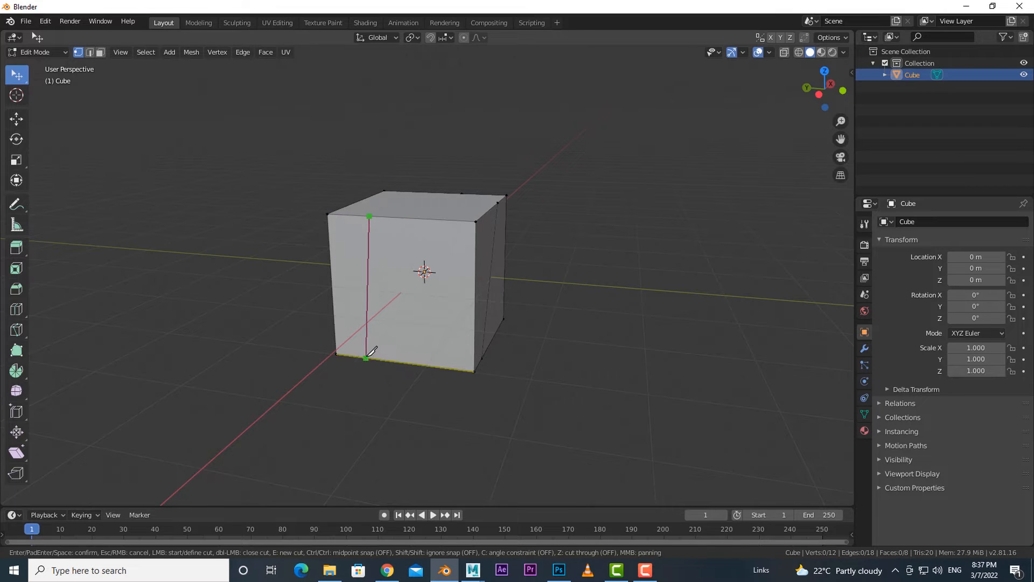
left_click(366, 358)
key("e")
left_click(394, 217)
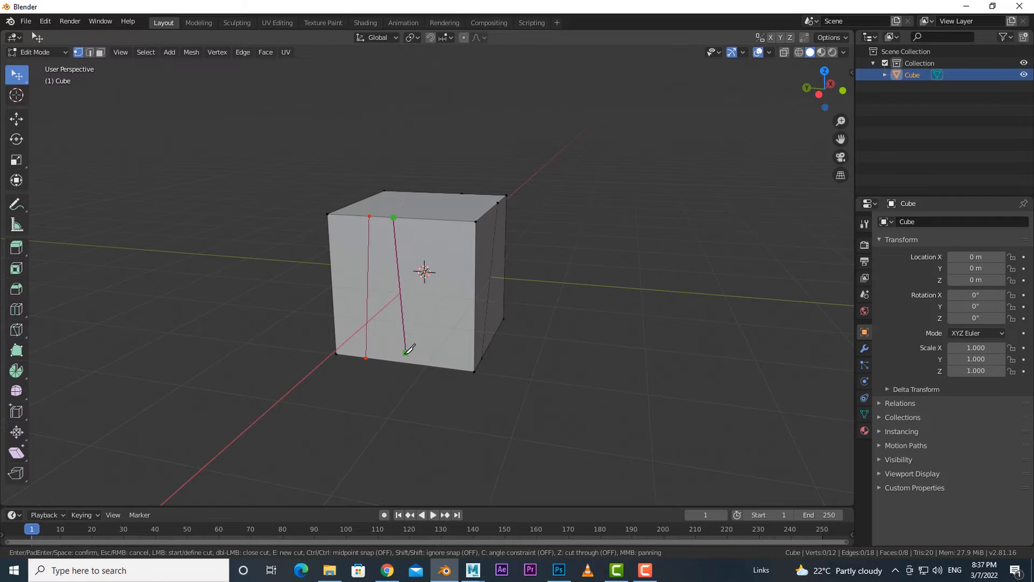
left_click(401, 361)
key("e")
left_click(431, 220)
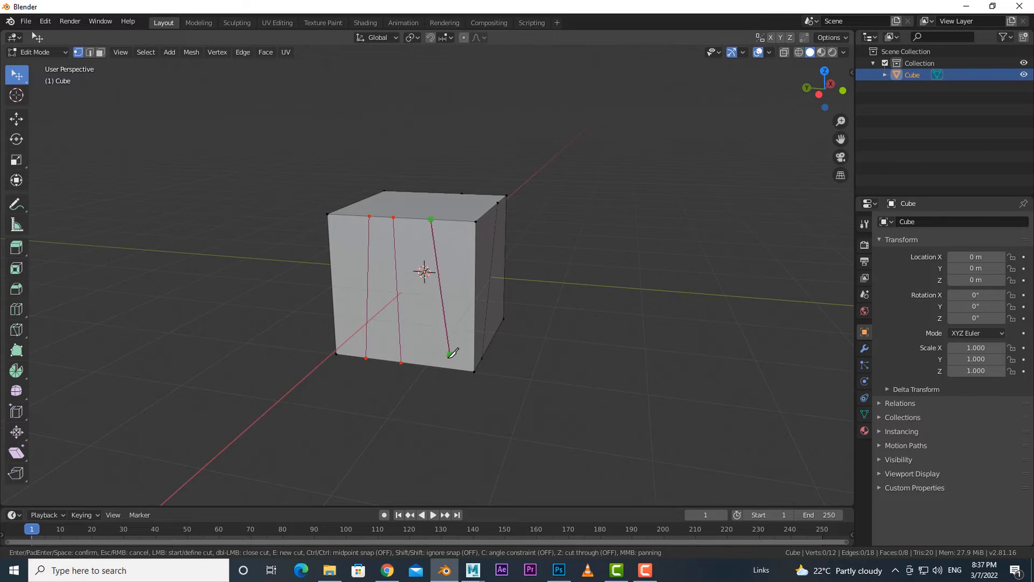
left_click(450, 355)
mouse_move(471, 398)
middle_mouse_down()
mouse_move(425, 413)
mouse_move(455, 407)
mouse_move(344, 414)
mouse_move(487, 406)
middle_mouse_up()
key("Return")
left_click(419, 418)
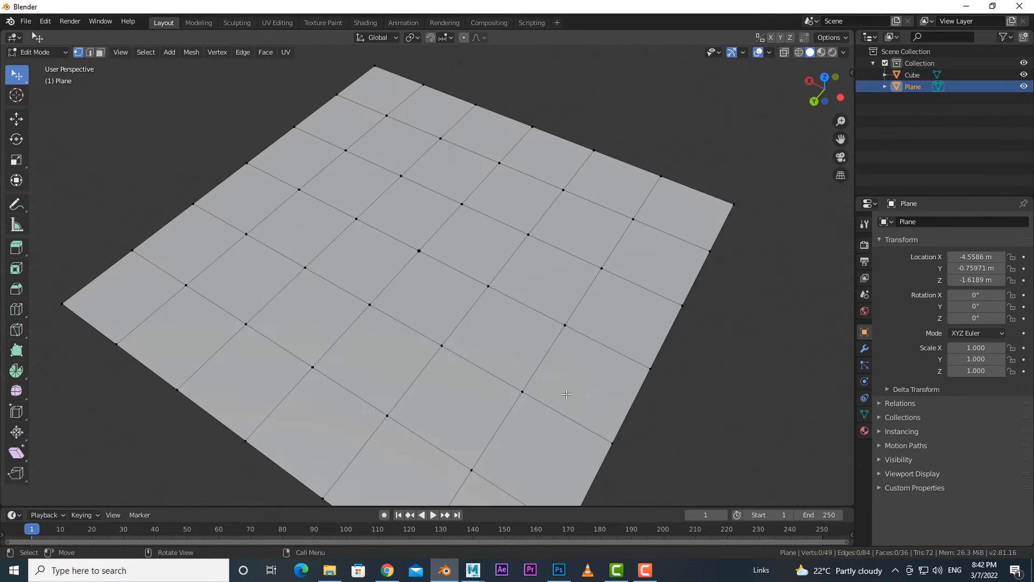
Step: Knife one continuous, closed irregular outline across the middle of the subdivided plane and deselect it
key("k")
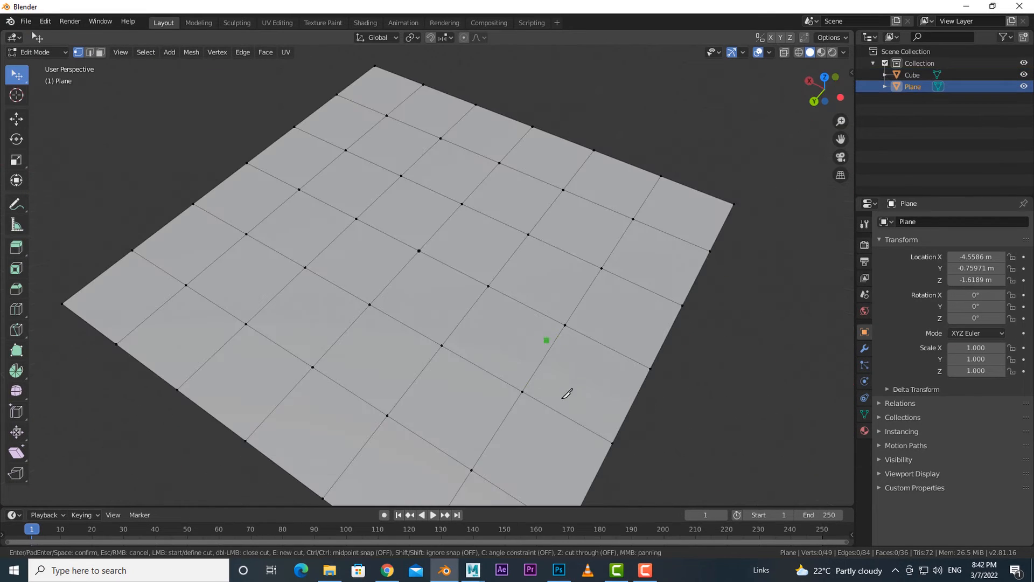
left_click(492, 438)
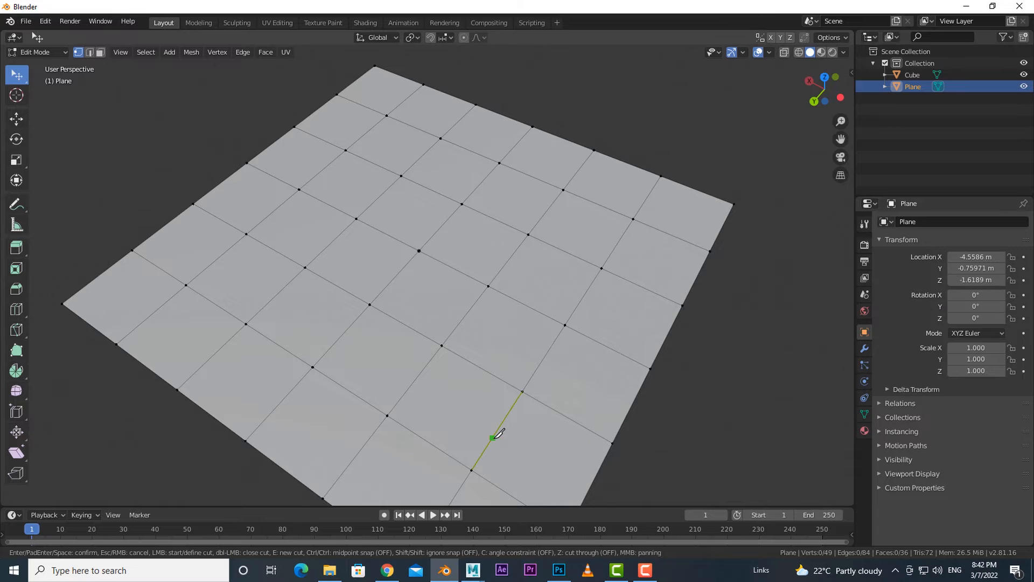
left_click(463, 318)
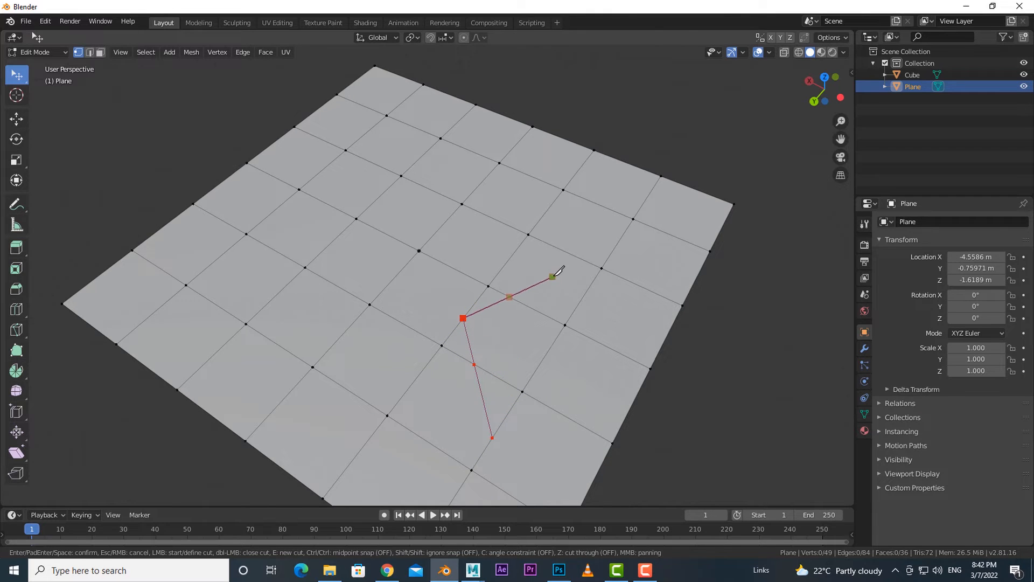
left_click(576, 257)
left_click(554, 203)
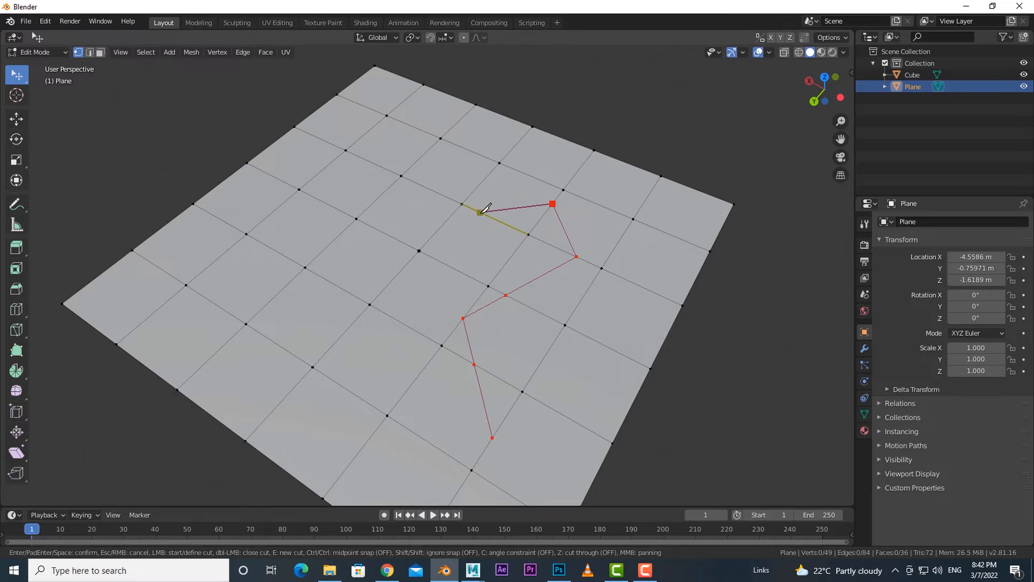
left_click(481, 212)
left_click(480, 184)
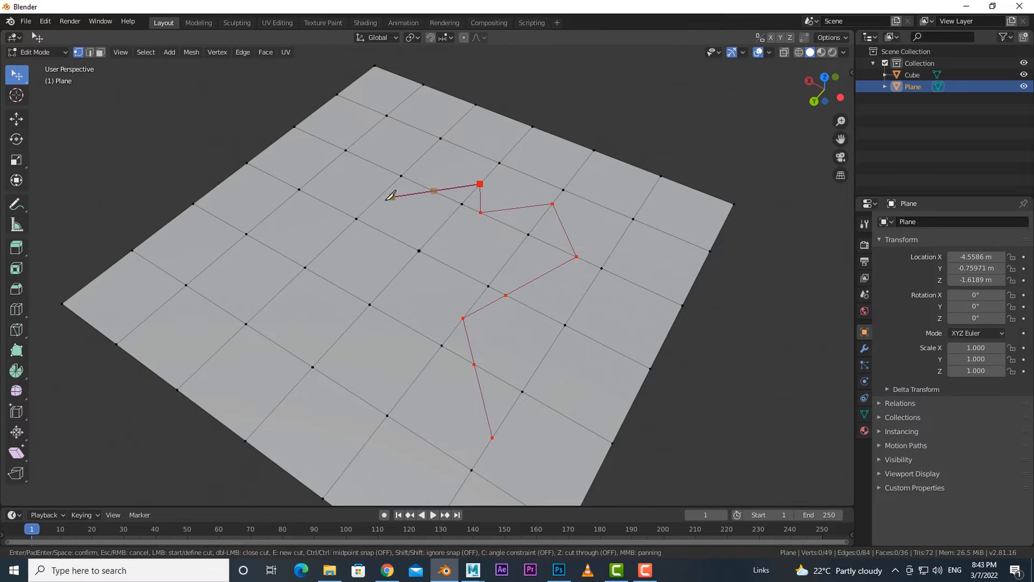
left_click(374, 228)
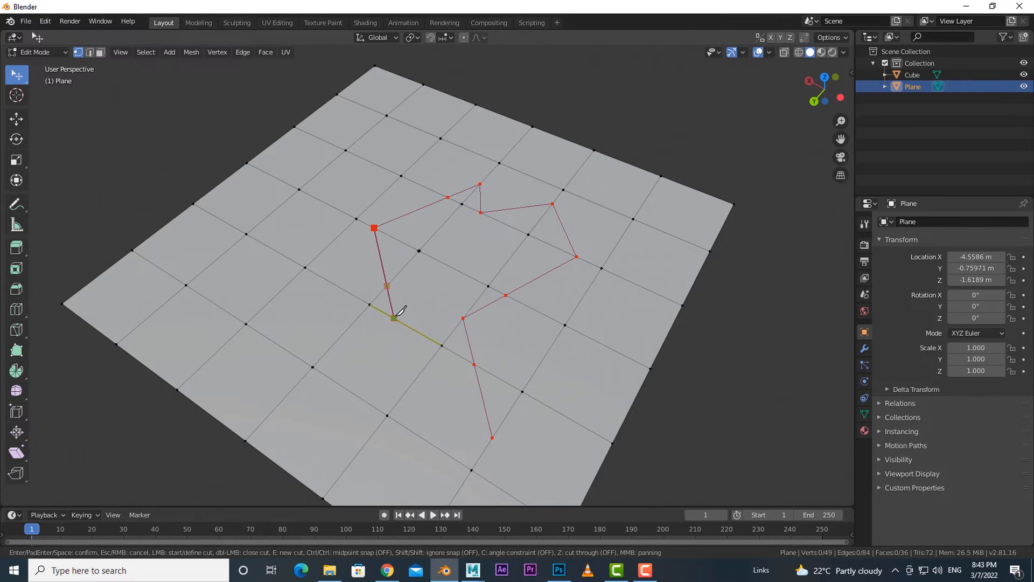
left_click(394, 317)
left_click(419, 373)
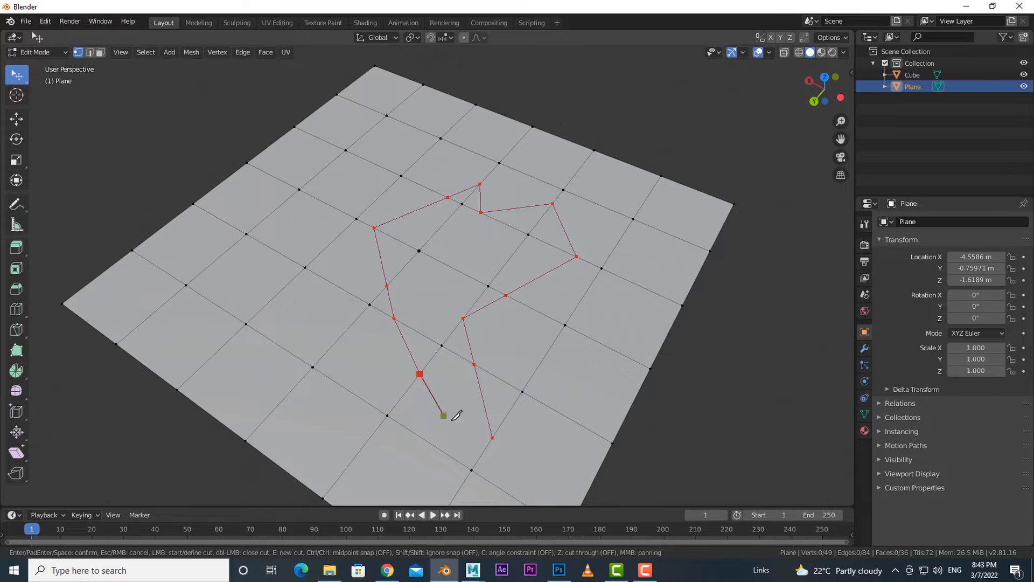
left_click(492, 437)
key("Return")
scroll(571, 403, "up", 3)
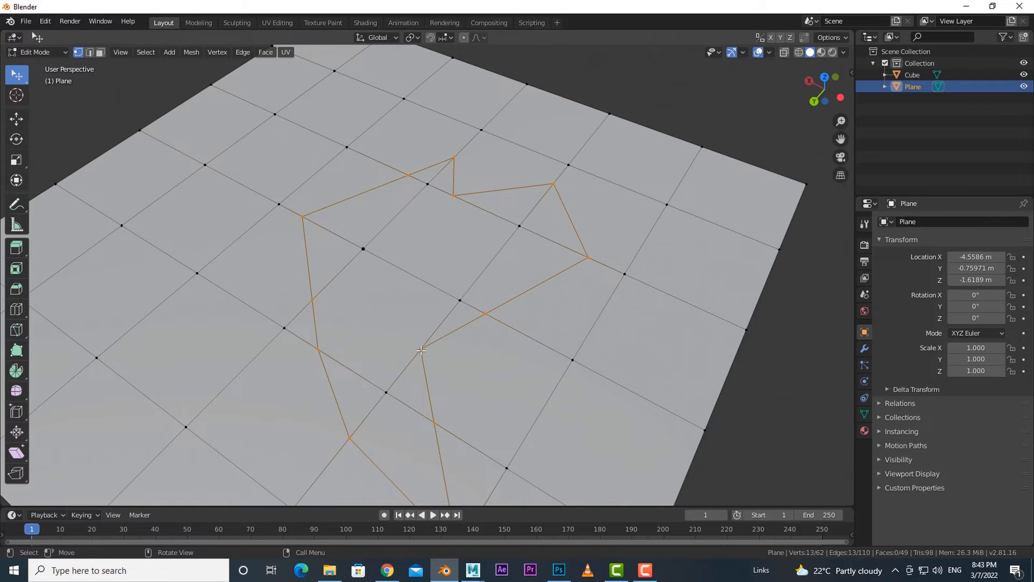
scroll(581, 284, "down", 1)
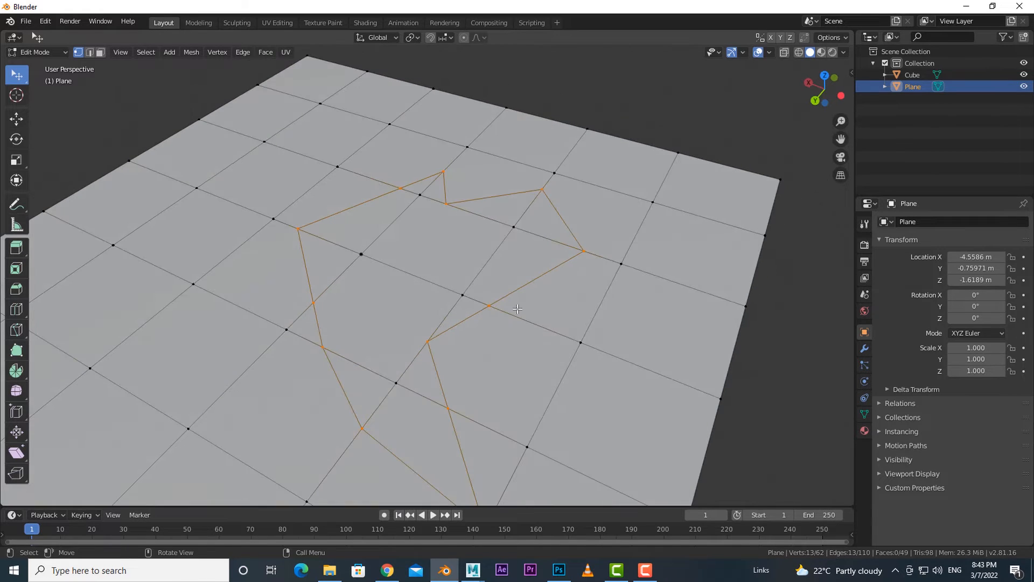
scroll(486, 319, "up", 1)
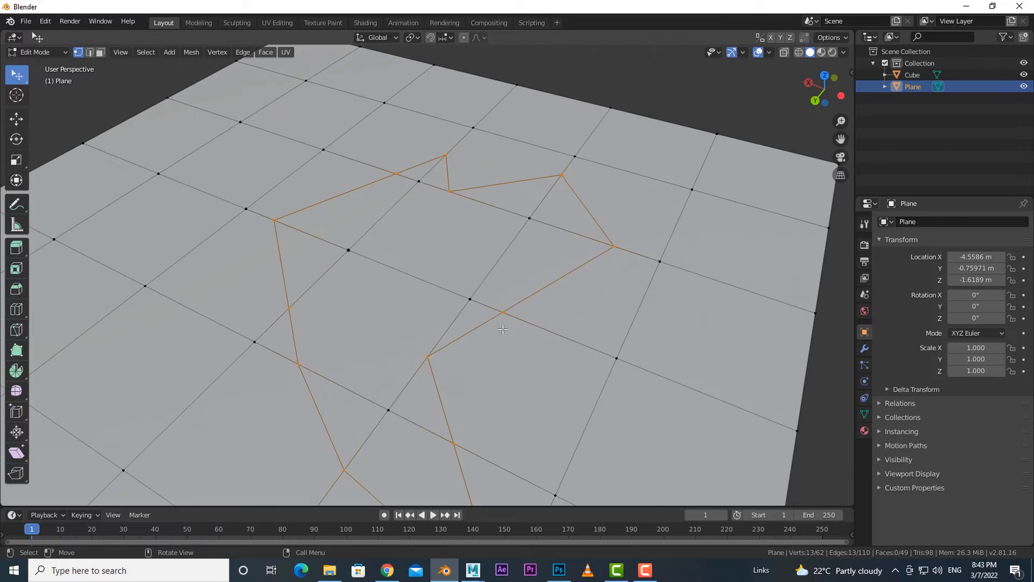
left_click(505, 315)
scroll(534, 367, "down", 4)
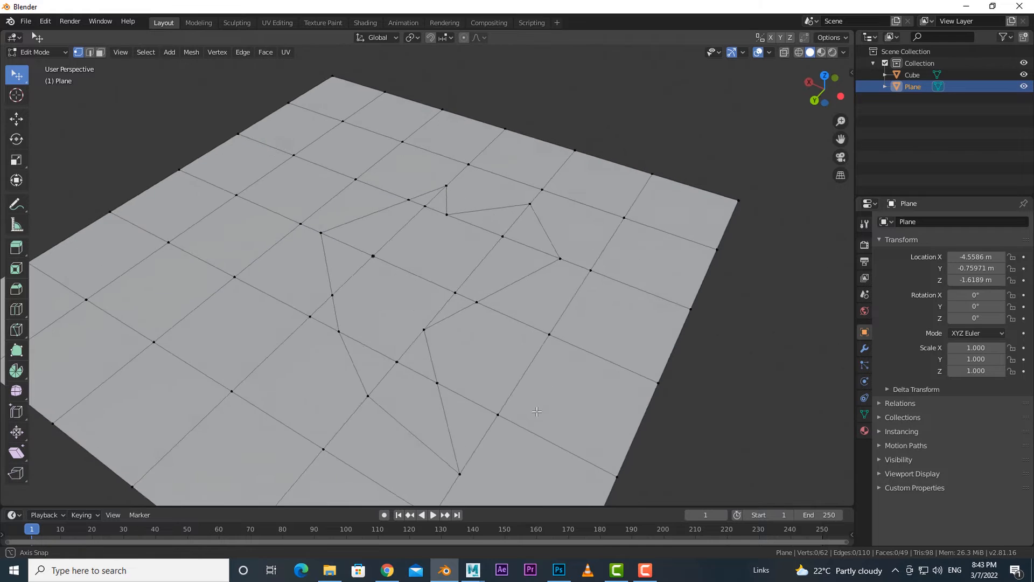
Step: Select all the faces enclosed by the irregular cut outline, in face select mode, and delete them to open a hole
left_click(426, 386)
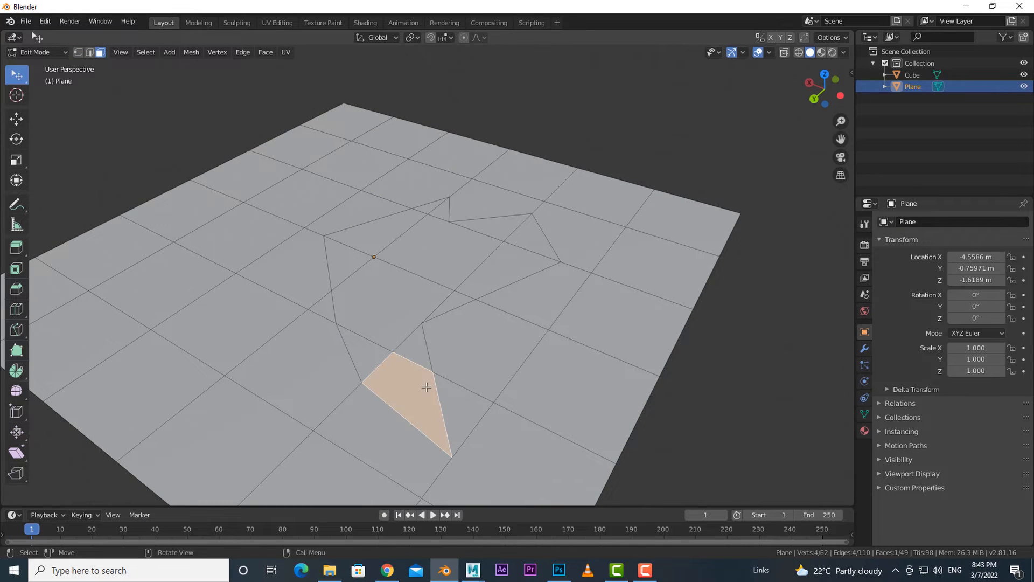
left_click(417, 349, "shift")
left_click(365, 353, "shift")
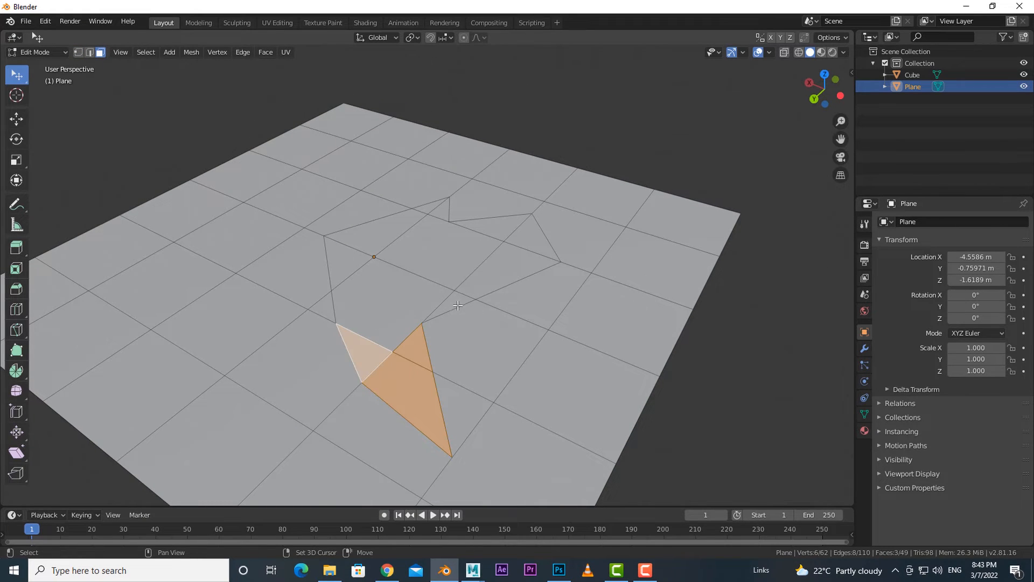
left_click(457, 305, "shift")
left_click(412, 302, "shift")
left_click(340, 260, "shift")
left_click(396, 232, "shift")
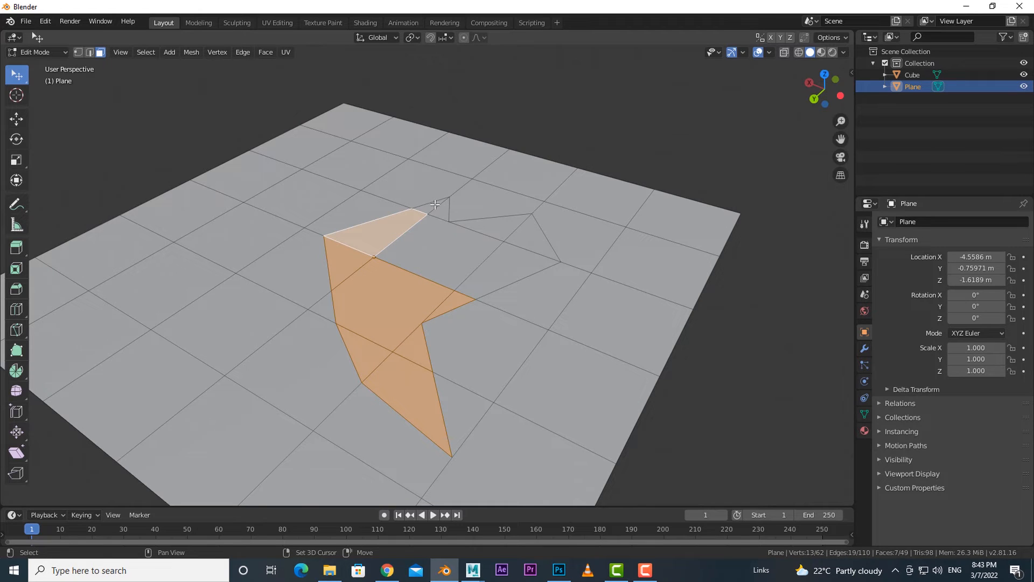
left_click(436, 205, "shift")
left_click(431, 234, "shift")
left_click(488, 222, "shift")
left_click(539, 241, "shift")
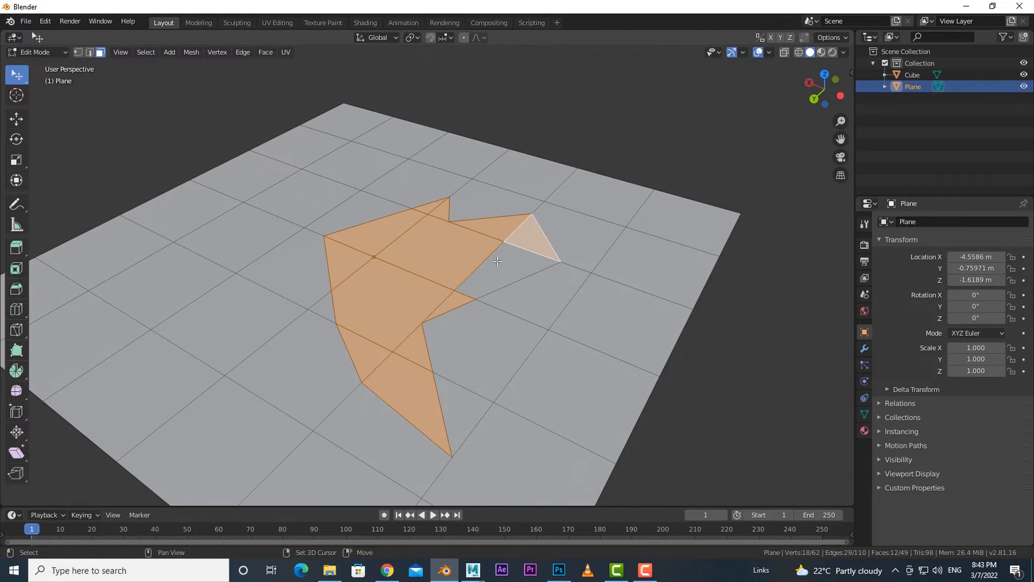
left_click(497, 262, "shift")
key("x")
left_click(455, 357)
Step: Knife four separate slanted cuts across the outer row of faces along the plane's border beside the hole
middle_click_drag(455, 357, 455, 425)
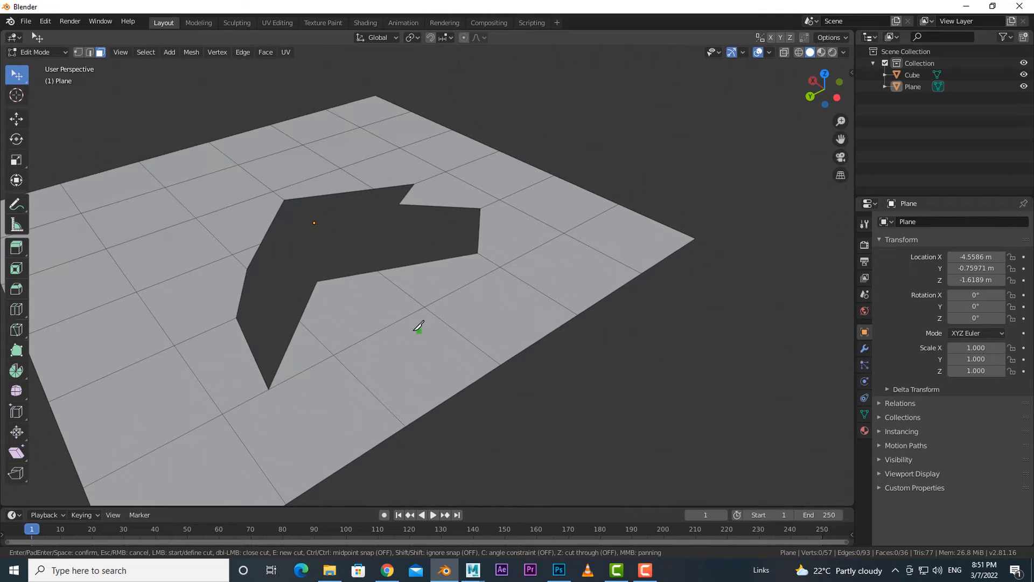
left_click(392, 325)
left_click(429, 412)
left_click(466, 285)
left_click(513, 356)
key("e")
left_click(538, 247)
left_click(591, 306)
key("e")
left_click(589, 220)
left_click(660, 262)
Step: Knife a cut with midpoint snap across a border face near the hole's pointed tip, from its inner edge's midpoint to its outer edge's midpoint
middle_click_drag(656, 353, 607, 420)
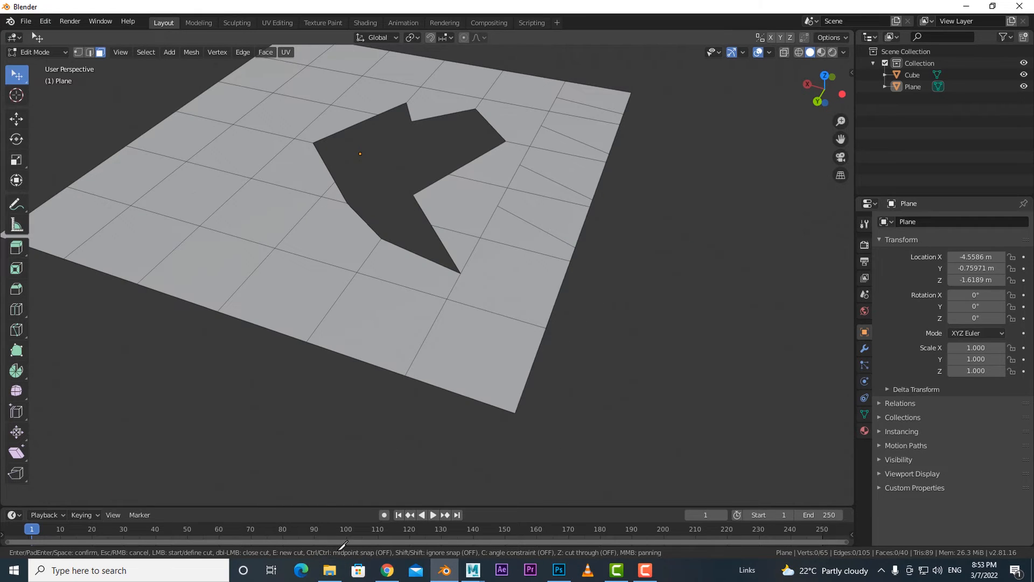
middle_click_drag(397, 491, 397, 313)
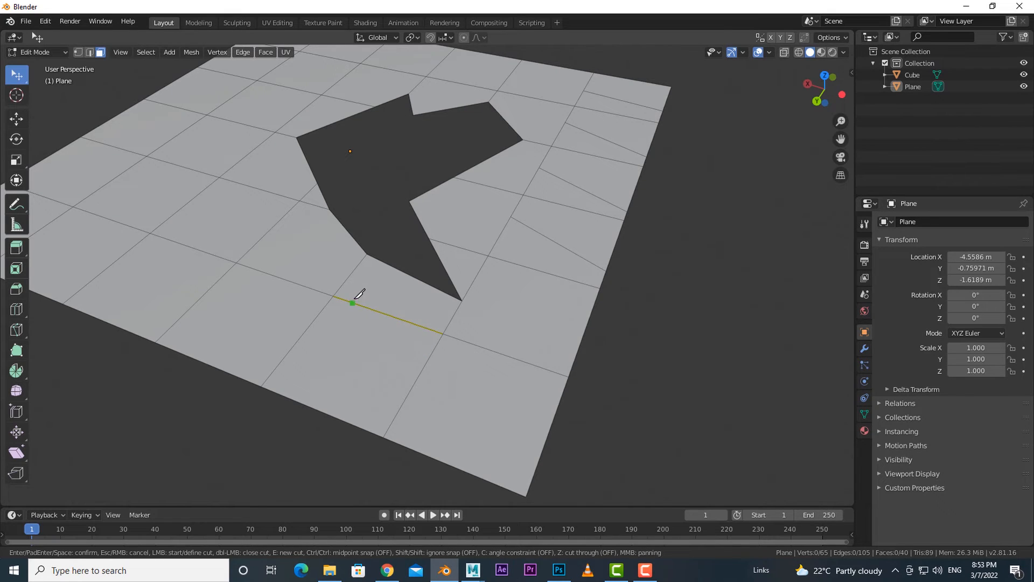
key("ctrl")
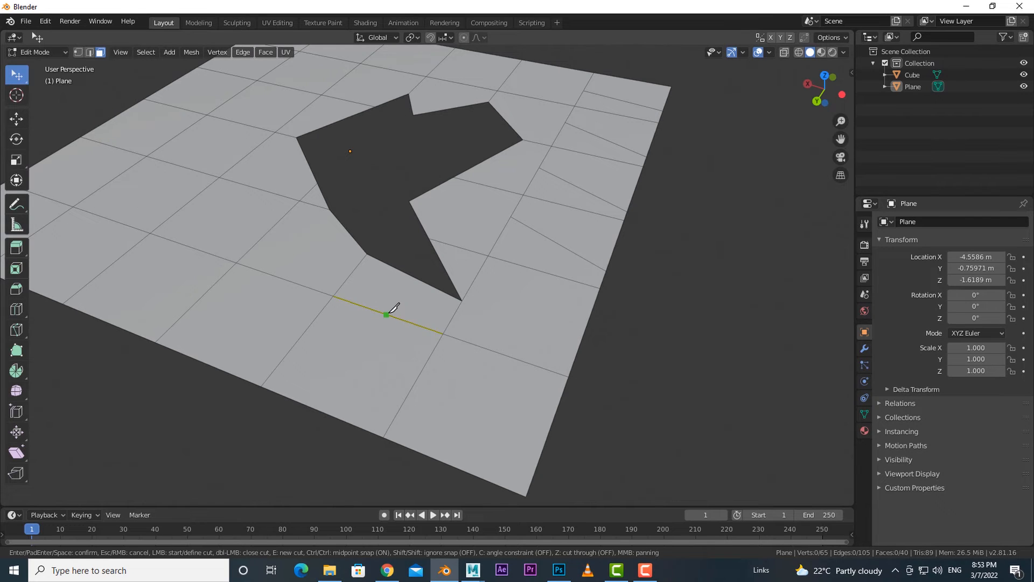
left_click(391, 309, "ctrl")
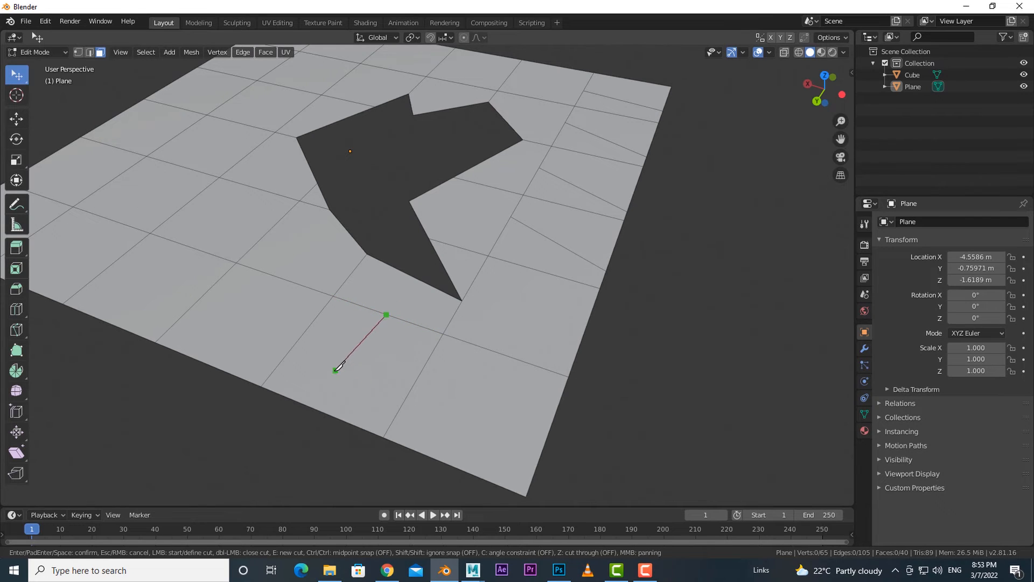
left_click(328, 408, "ctrl")
key("Return")
Step: Try a Knife cut with snapping ignored inside the border face beside the plane's corner face
middle_click_drag(311, 462, 296, 364)
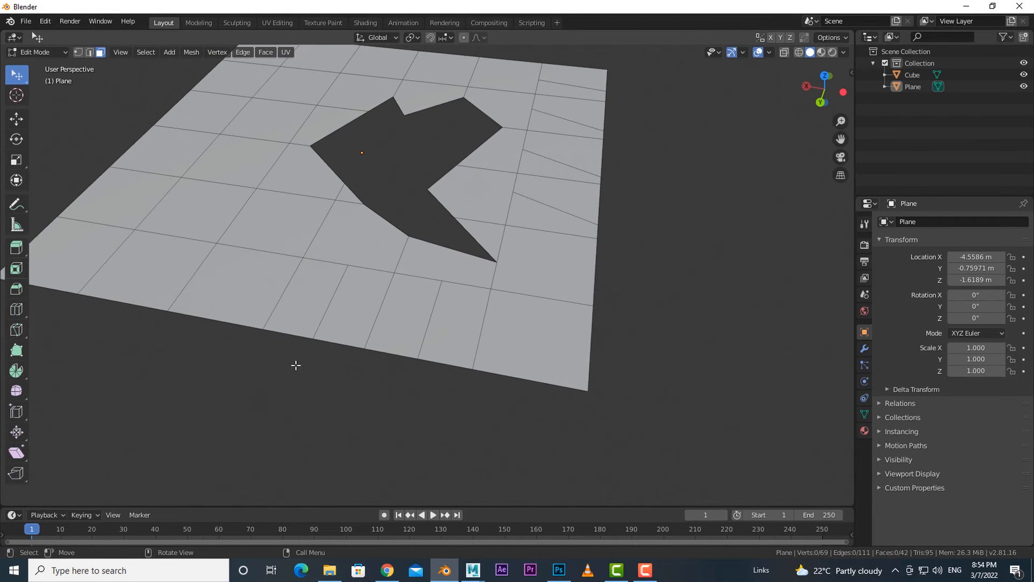
middle_click_drag(321, 397, 328, 420)
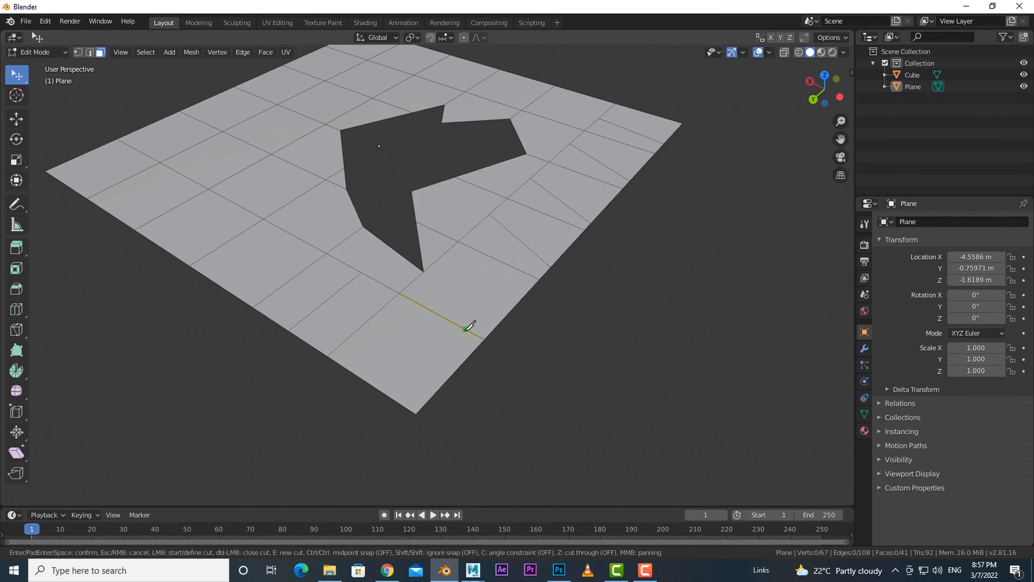
key("shift")
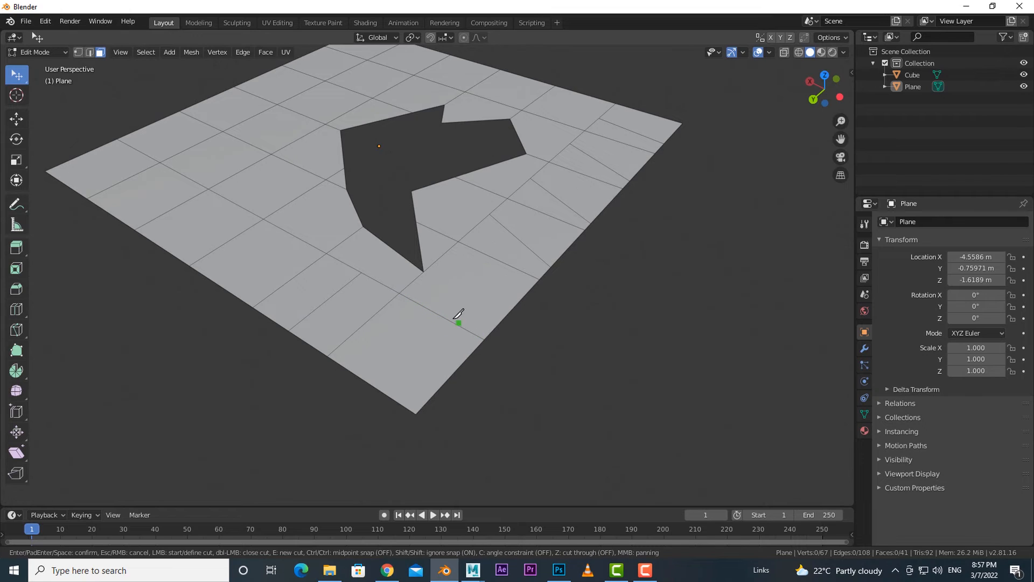
left_click(437, 287)
left_click(496, 271)
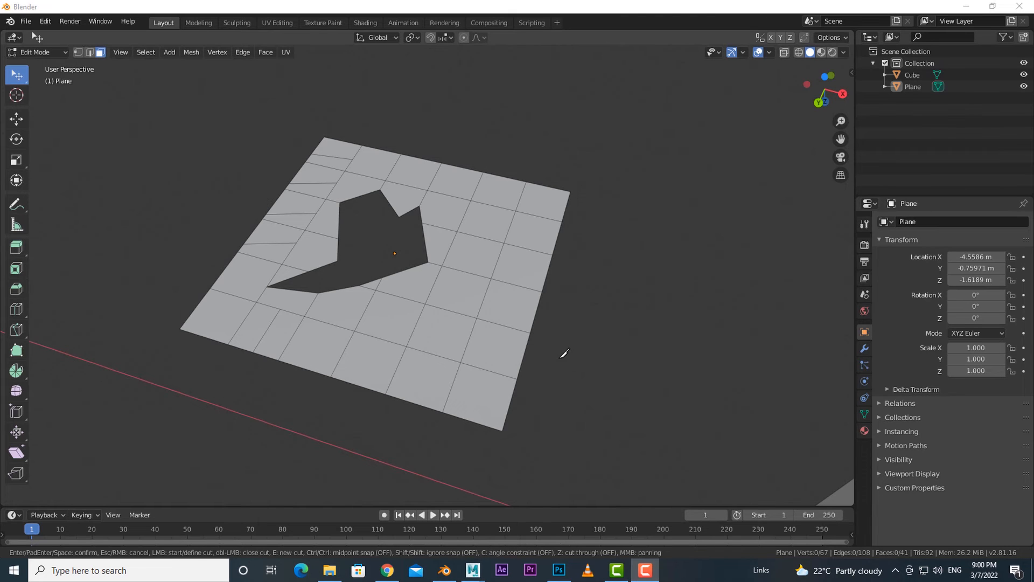
middle_click_drag(558, 357, 559, 348)
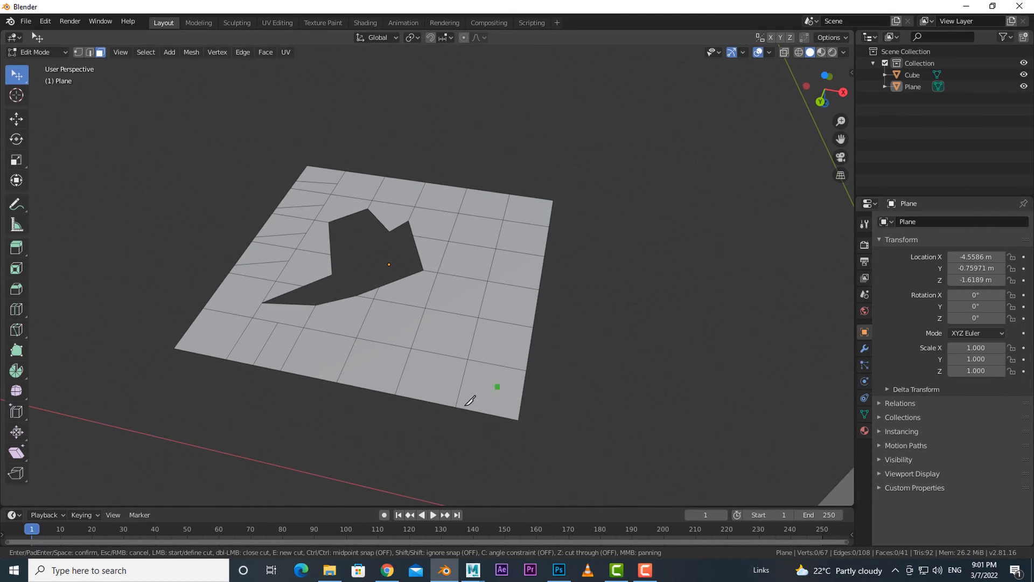
left_click(420, 400)
key("c")
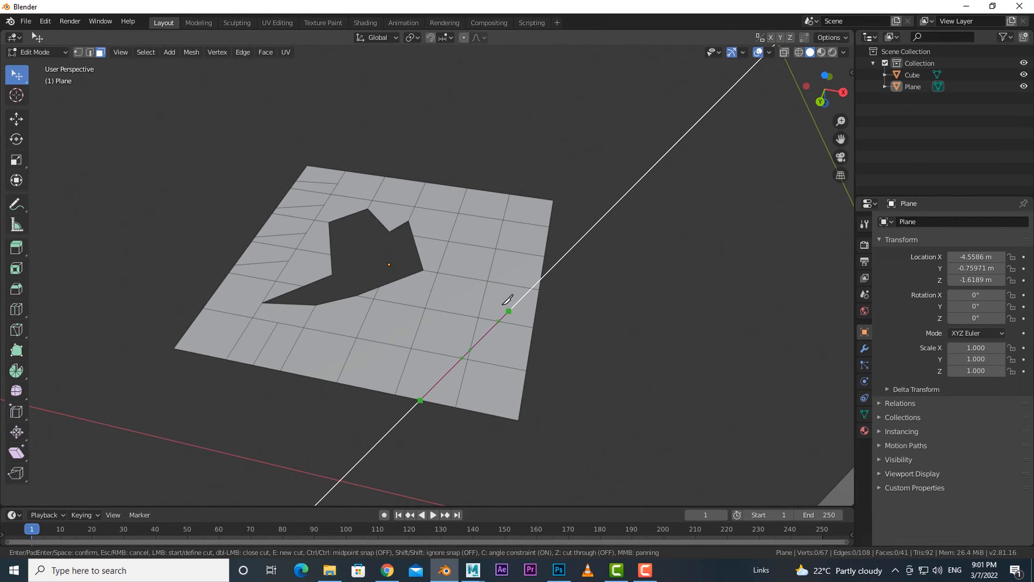
key("Escape")
Step: In top view, knife a continuous angle-constrained zigzag of vertical and 45-degree segments from the plane's lower edge to its upper edge, beside the hole
middle_click_drag(605, 388, 607, 402)
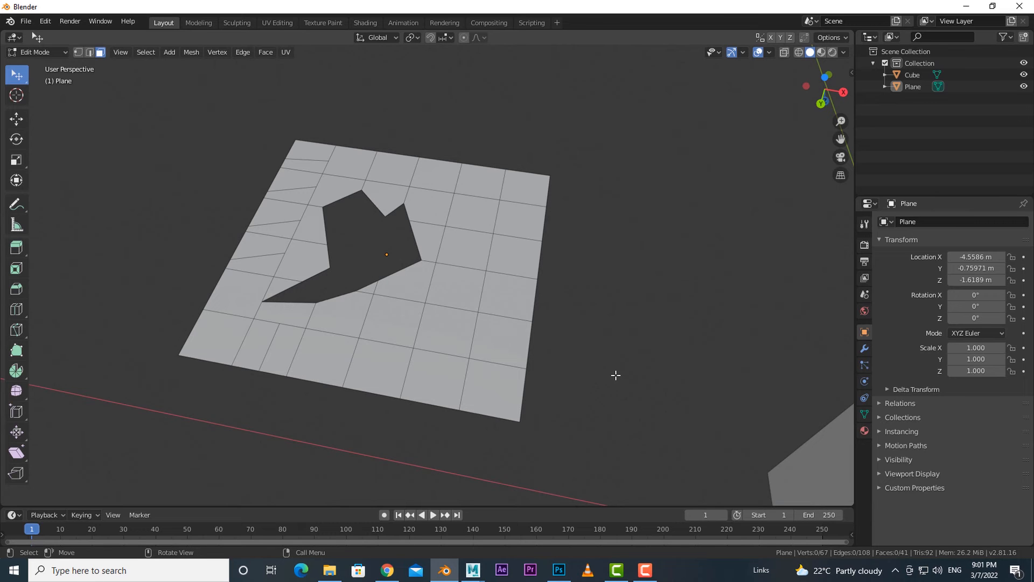
mouse_move(578, 386)
middle_mouse_down()
mouse_move(568, 416)
mouse_move(582, 379)
mouse_move(577, 393)
mouse_move(543, 374)
mouse_move(568, 370)
middle_mouse_up()
key("KP_7")
scroll(542, 376, "down", 2)
scroll(542, 376, "up", 1)
key("k")
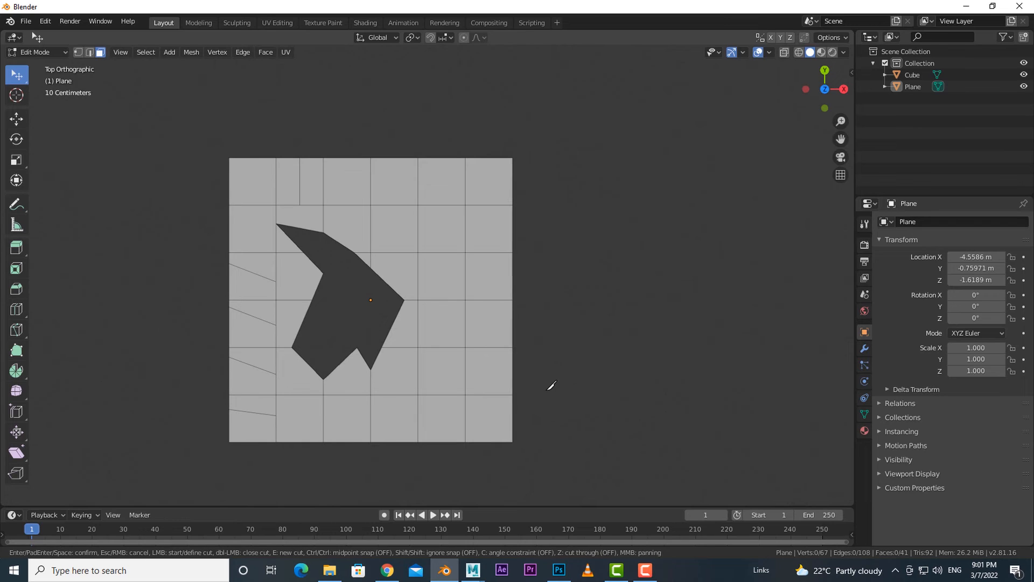
left_click(435, 443)
key("c")
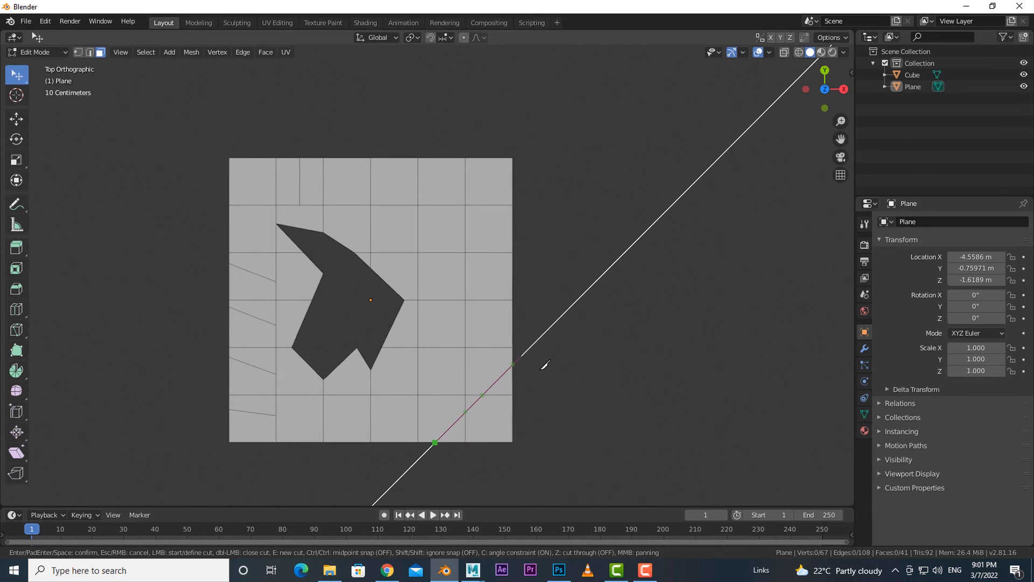
left_click(483, 395)
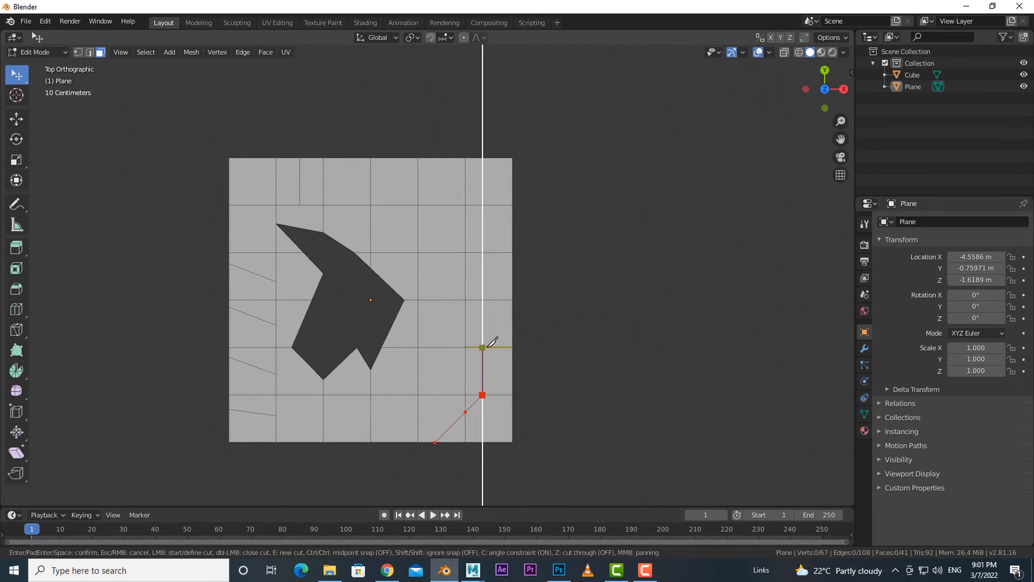
left_click(482, 347)
left_click(466, 329)
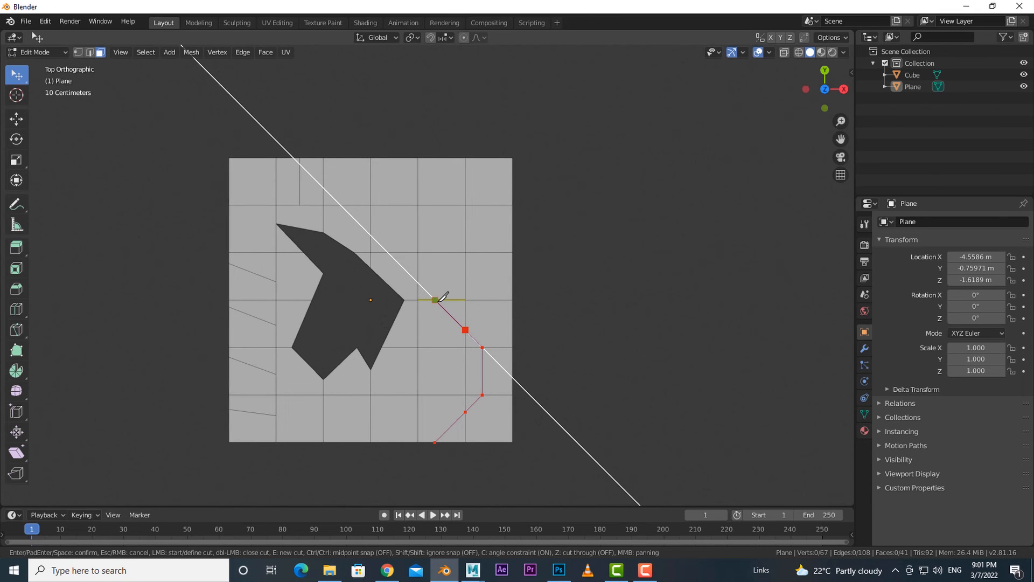
left_click(435, 300)
left_click(435, 252)
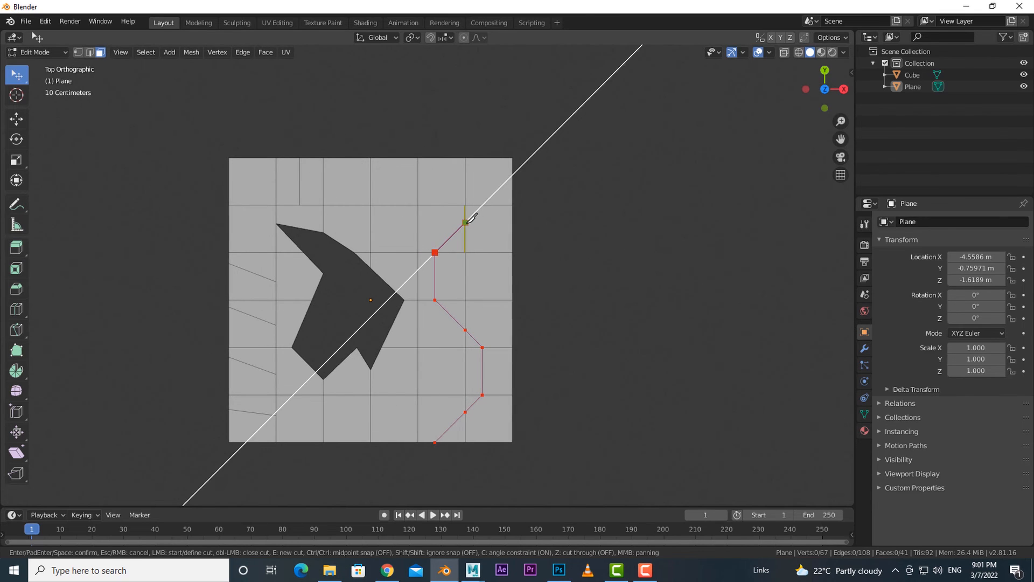
left_click(465, 223)
left_click(482, 205)
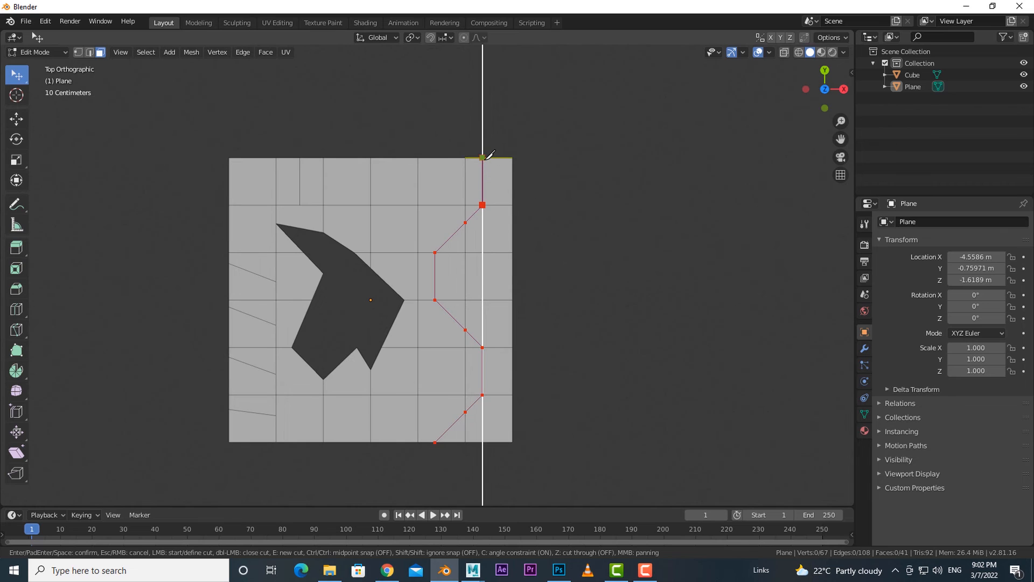
left_click(482, 157)
key("Return")
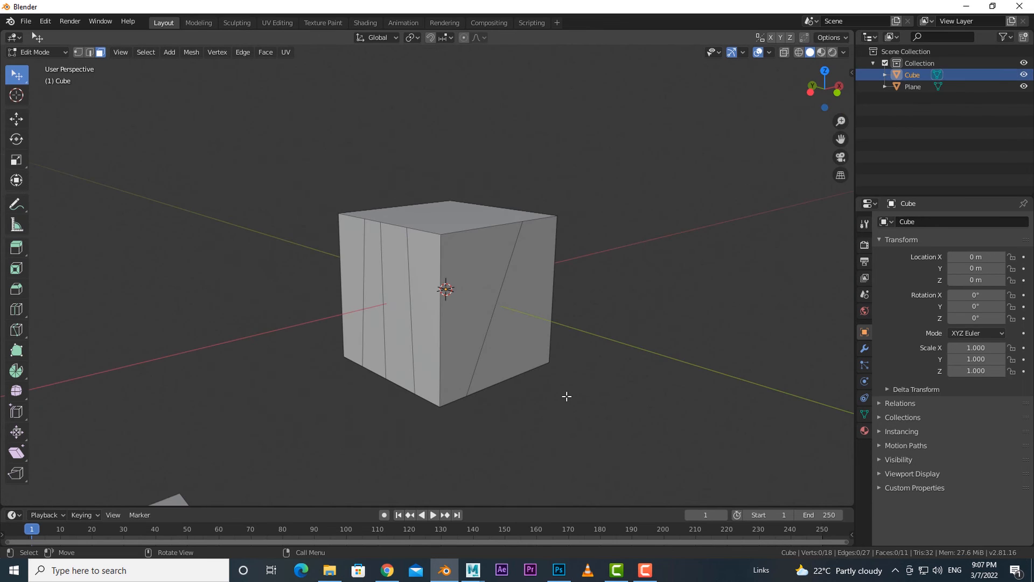
Step: Knife a horizontal cut across both visible side faces of the cube at about mid-height, and inspect it from around the cube
key("k")
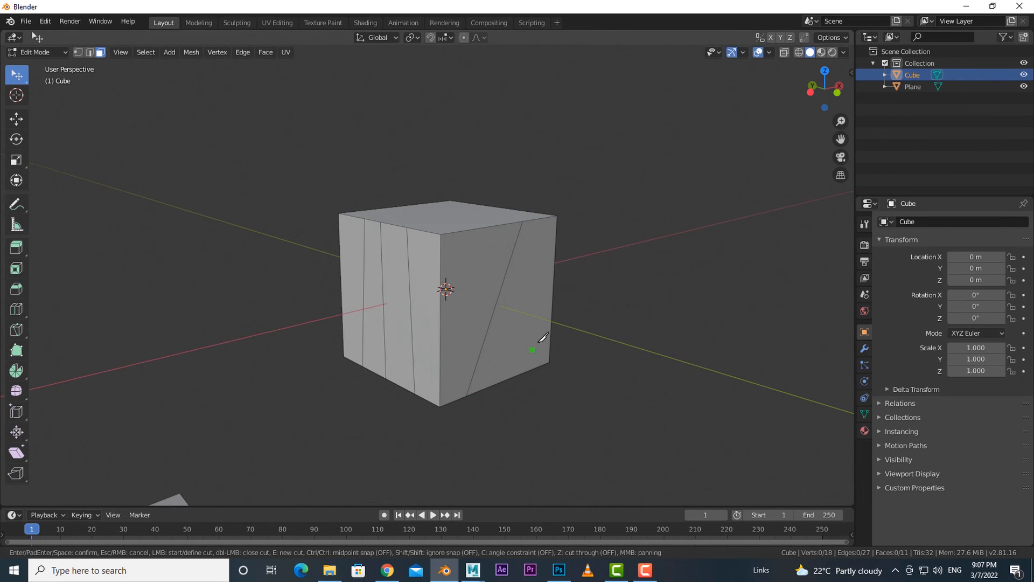
middle_click_drag(508, 435, 517, 422)
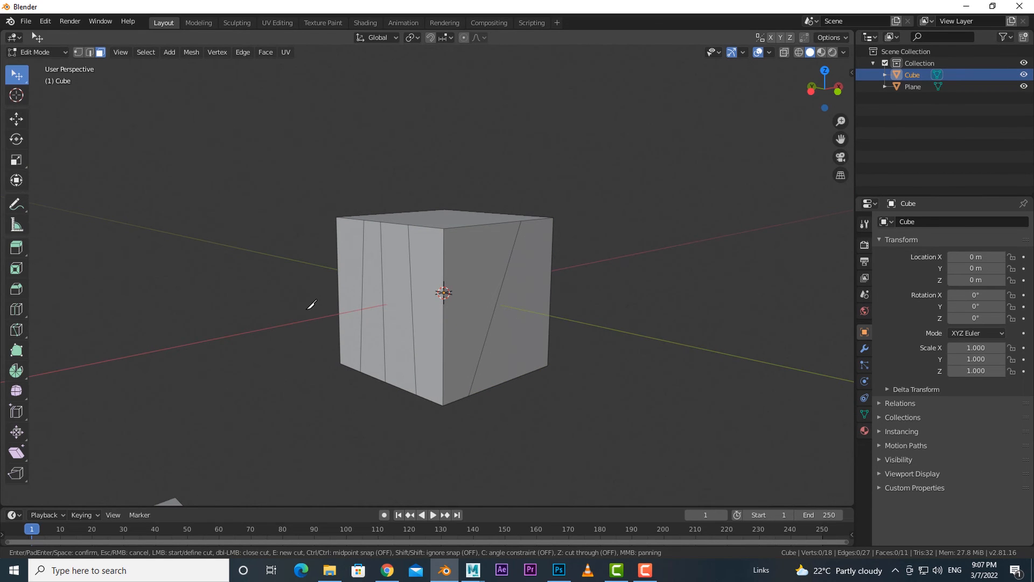
left_click(307, 310)
left_click(594, 304)
key("Return")
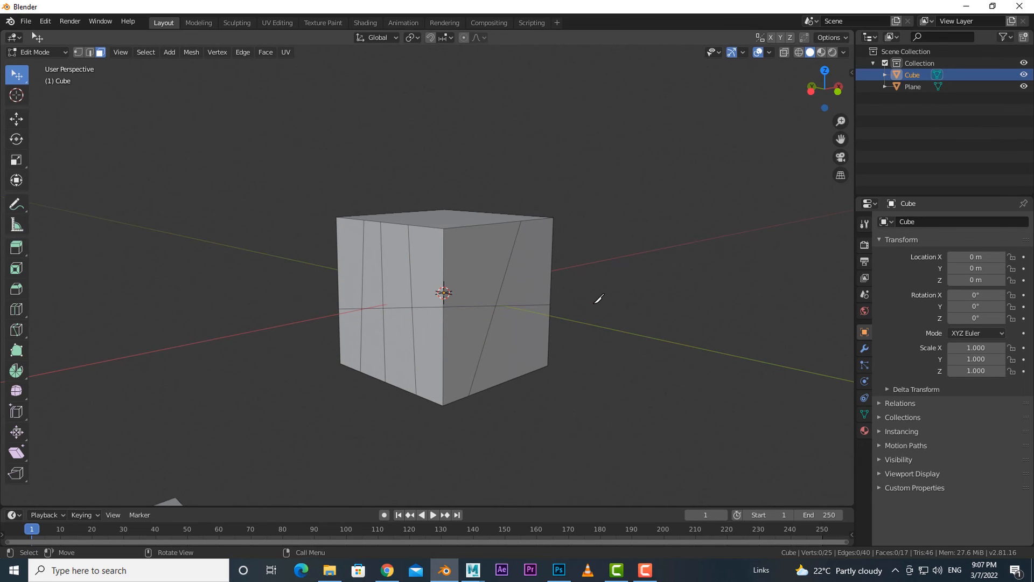
middle_click_drag(460, 423, 498, 436)
middle_click_drag(307, 307, 625, 371)
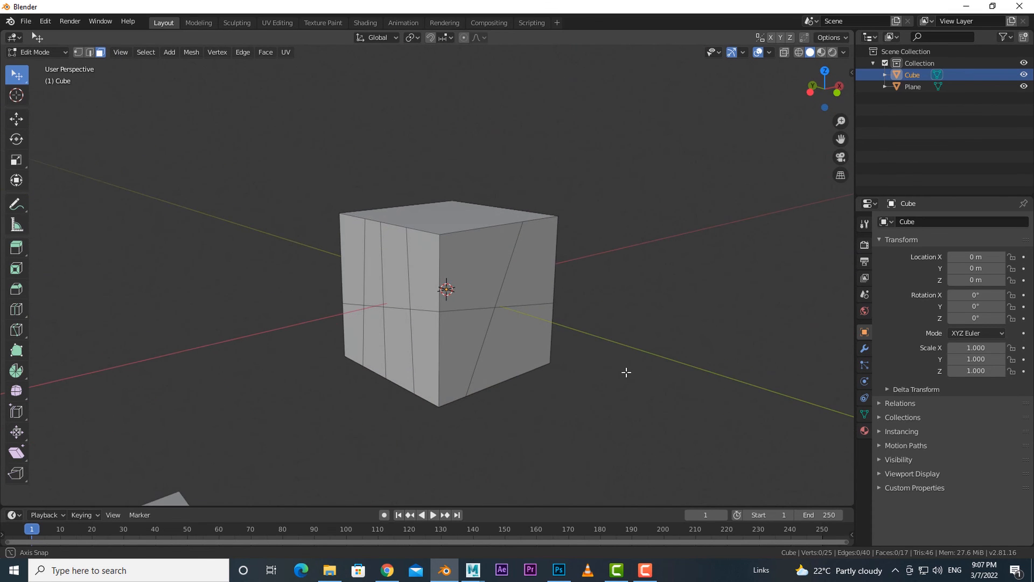
middle_click_drag(435, 430, 428, 429)
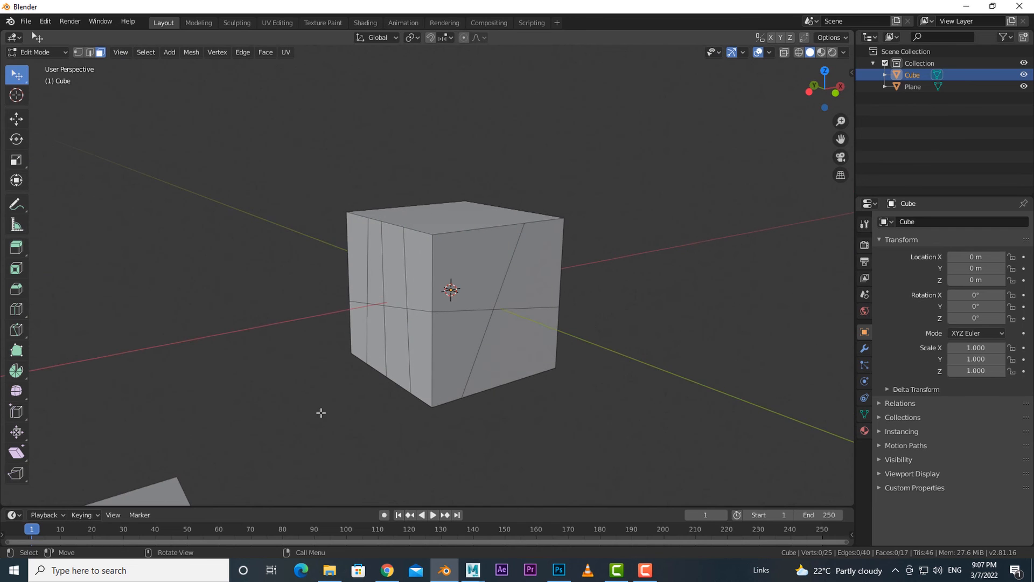
middle_click_drag(321, 413, 322, 287)
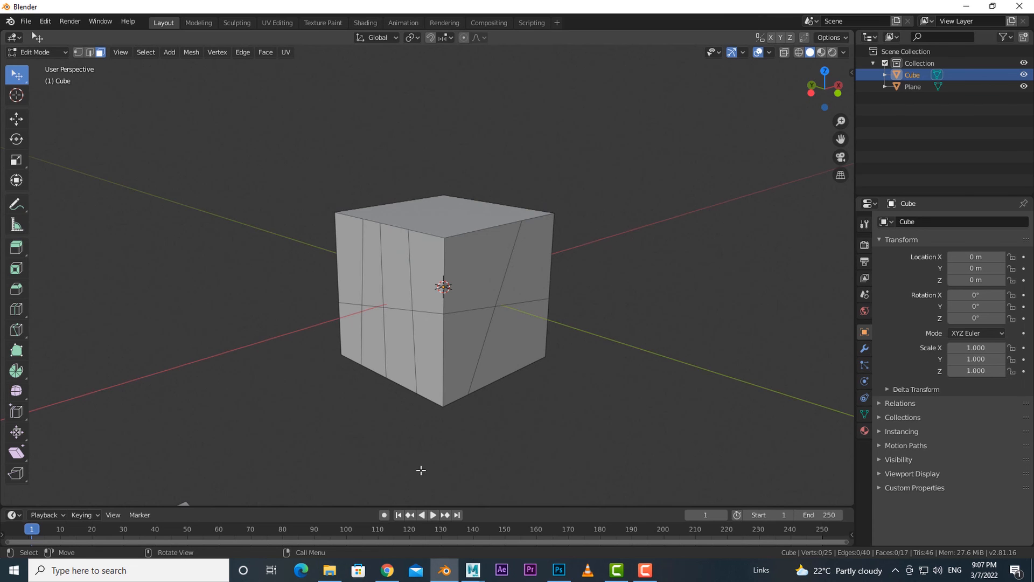
Step: Knife a second horizontal cut across both visible side faces, above the mid-height cut and below the cube's top face
mouse_move(350, 440)
middle_mouse_down()
mouse_move(395, 423)
mouse_move(566, 421)
mouse_move(343, 426)
middle_mouse_up()
key("k")
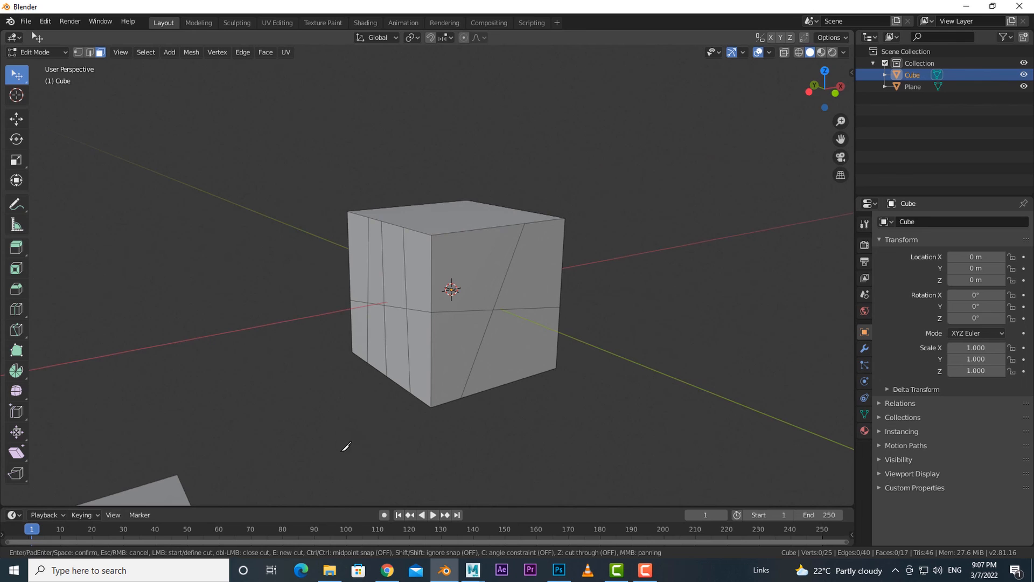
middle_click_drag(346, 450, 376, 443)
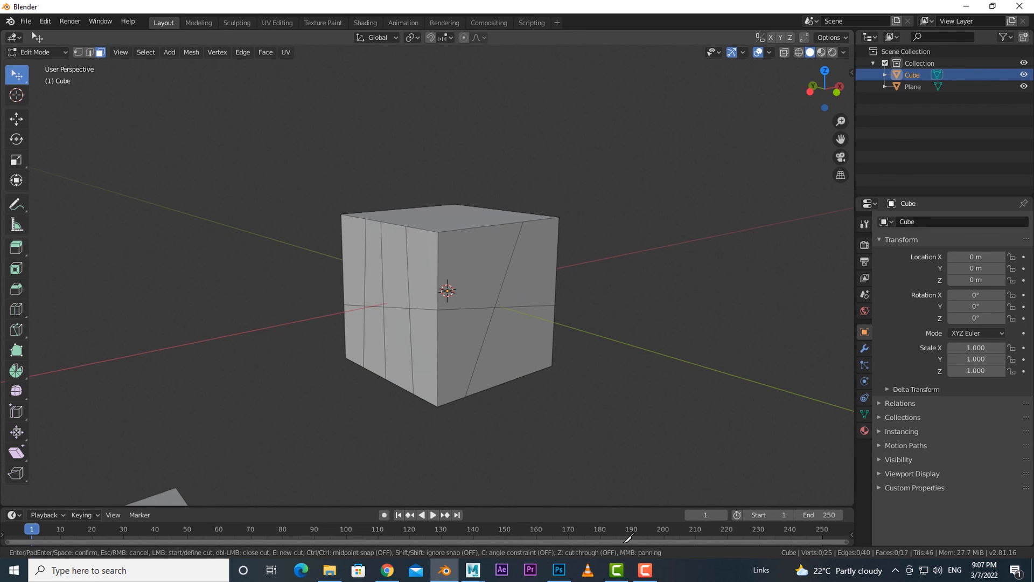
middle_click_drag(413, 442, 340, 300)
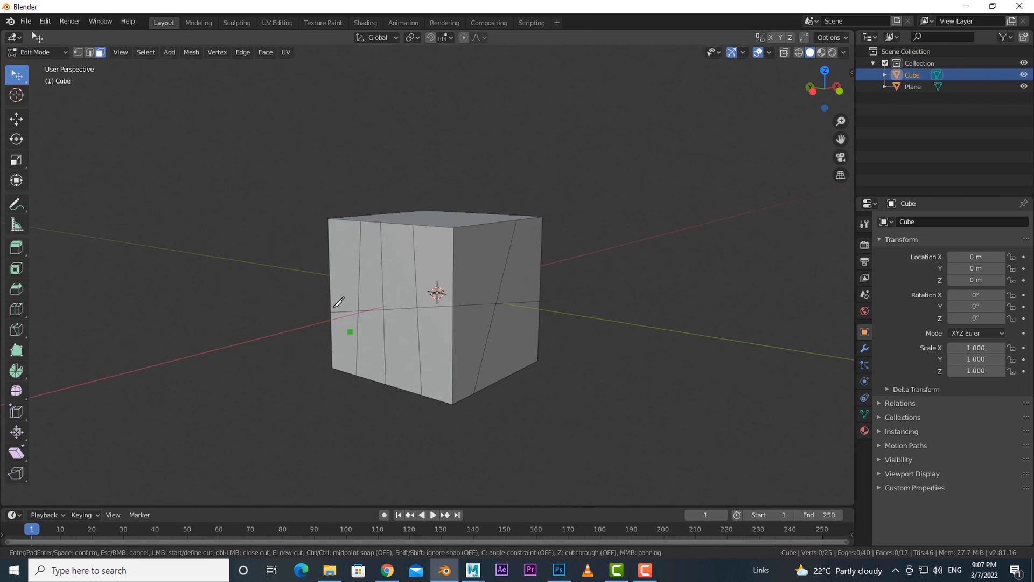
left_click(307, 277)
left_click(591, 264)
key("Return")
middle_click_drag(575, 358, 344, 401)
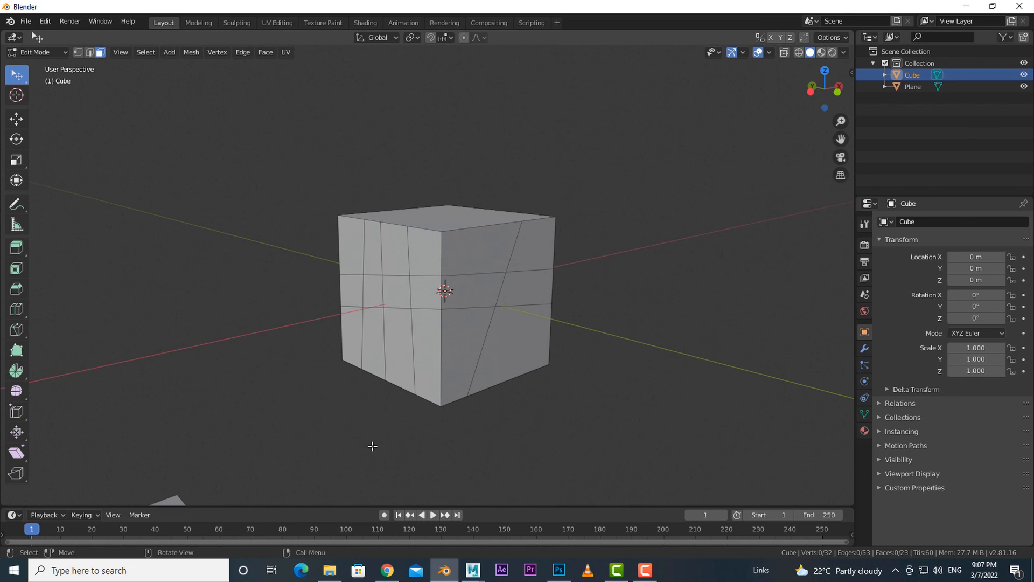
Step: With cut through enabled, knife a horizontal cut through the whole cube below the mid-height cut
key("z")
left_click(462, 454)
key("k")
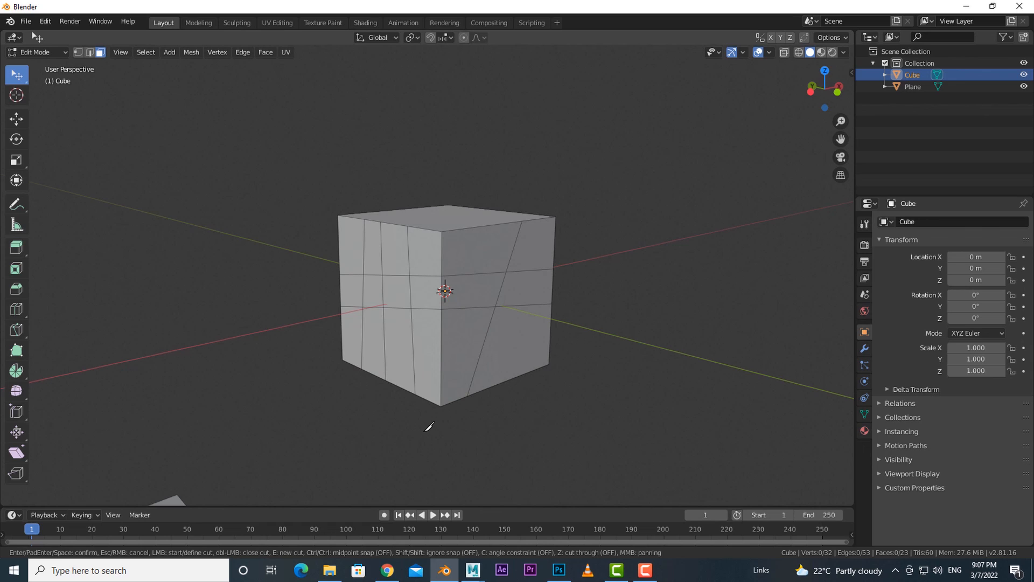
key("z")
middle_click_drag(424, 428, 415, 420)
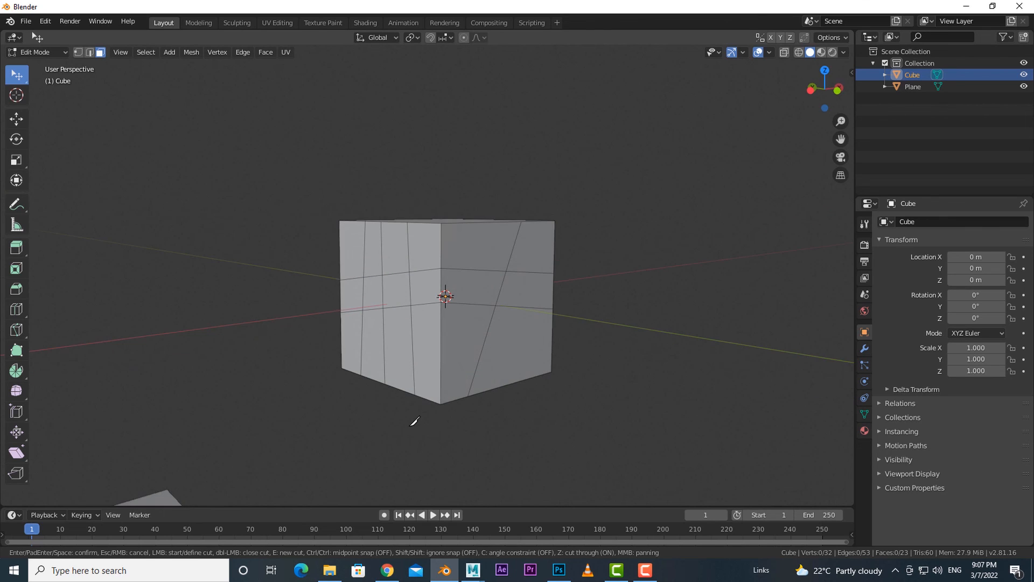
left_click(323, 338)
key("Return")
middle_click_drag(489, 418, 517, 442)
Step: Without cut through, knife a straight slanted cut from the top face's back edge across the cube to the lower edge of the side face with the existing slanted cut
key("k")
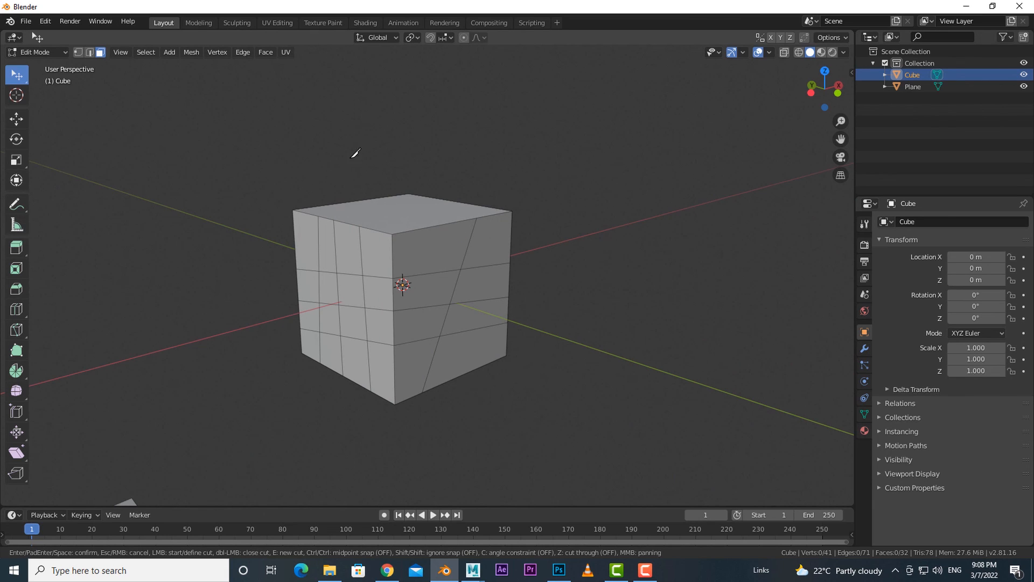
left_click(363, 200)
left_click(445, 382)
key("Return")
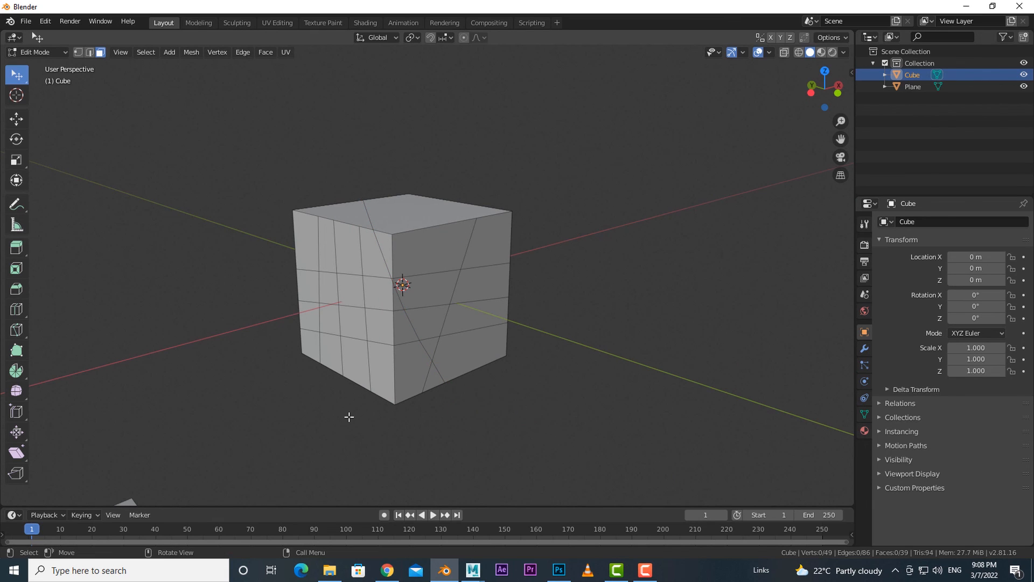
middle_click_drag(351, 420, 464, 418)
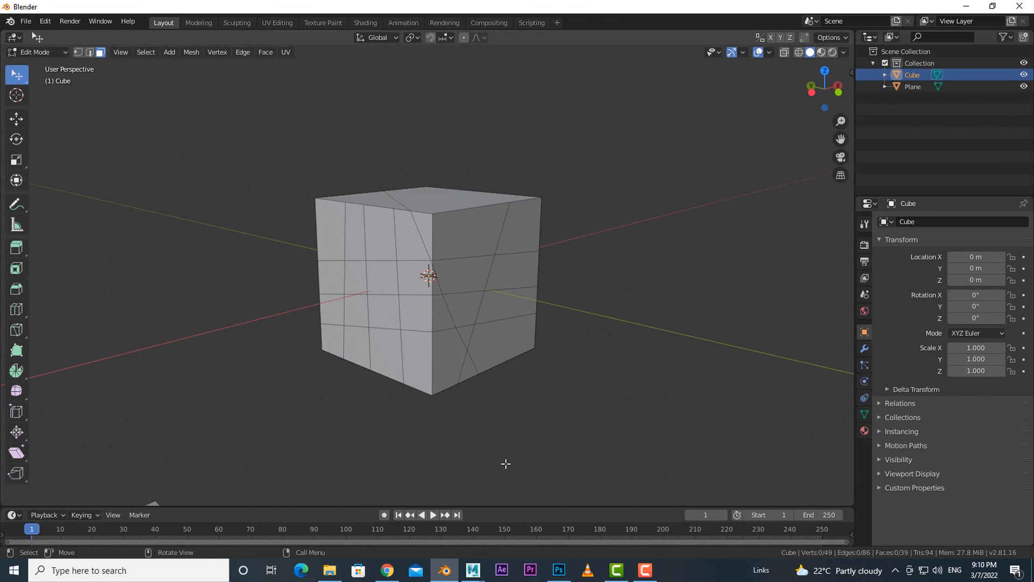